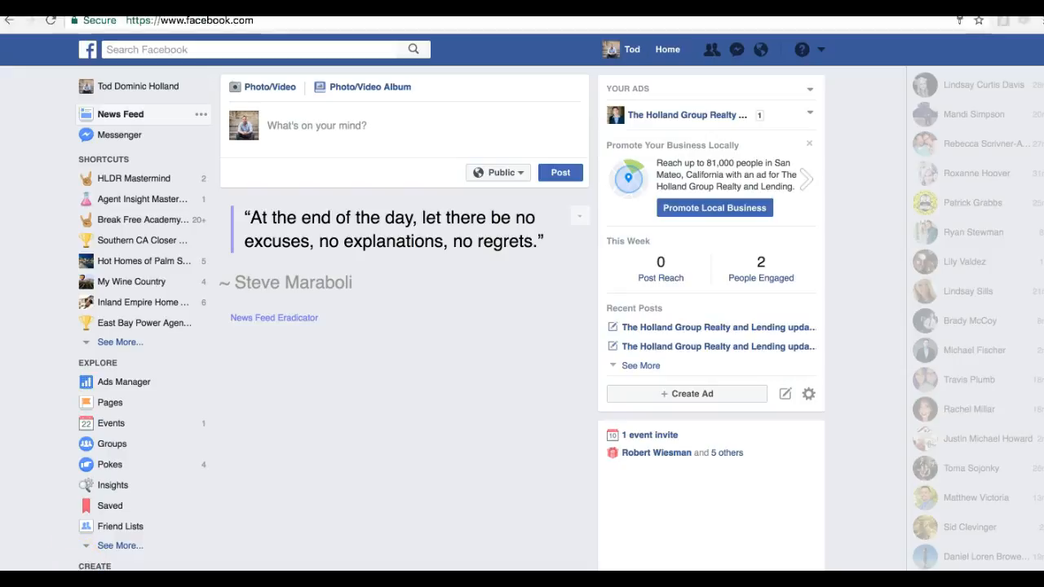
Start creating a new Facebook page and review the available page types
left_click(108, 582)
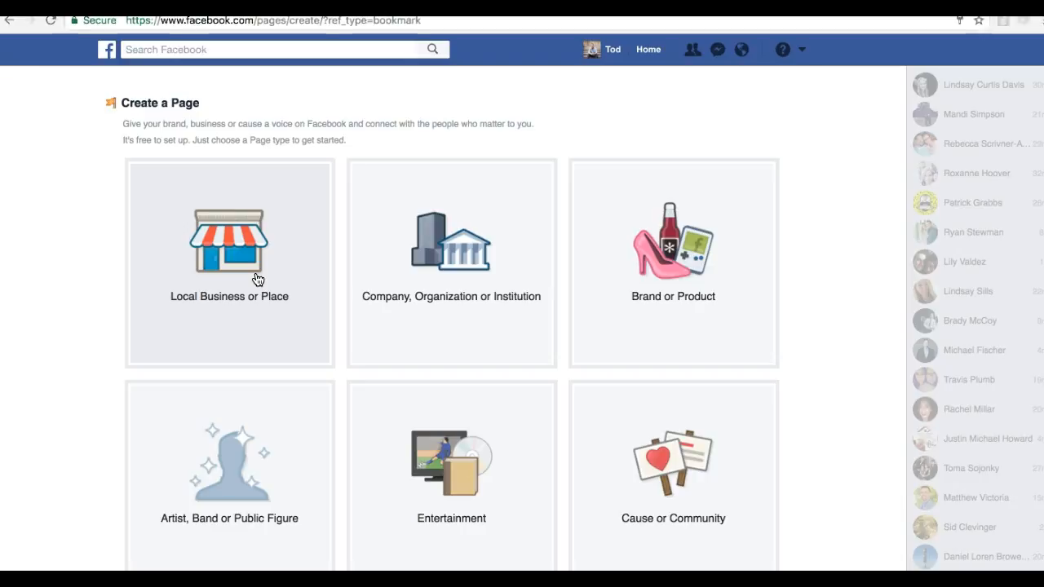
left_click(261, 287)
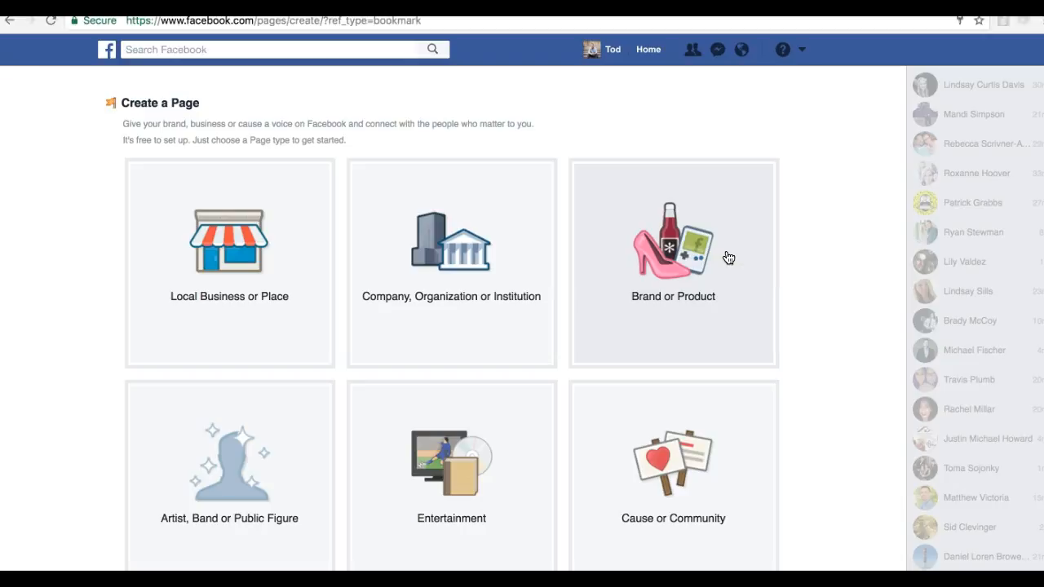
left_click(699, 300)
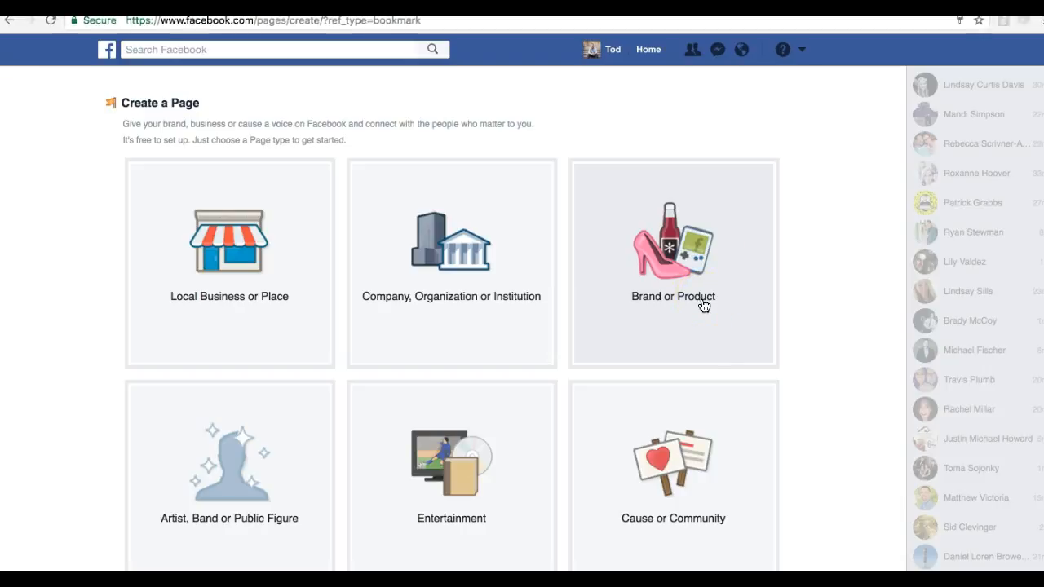
left_click(209, 564)
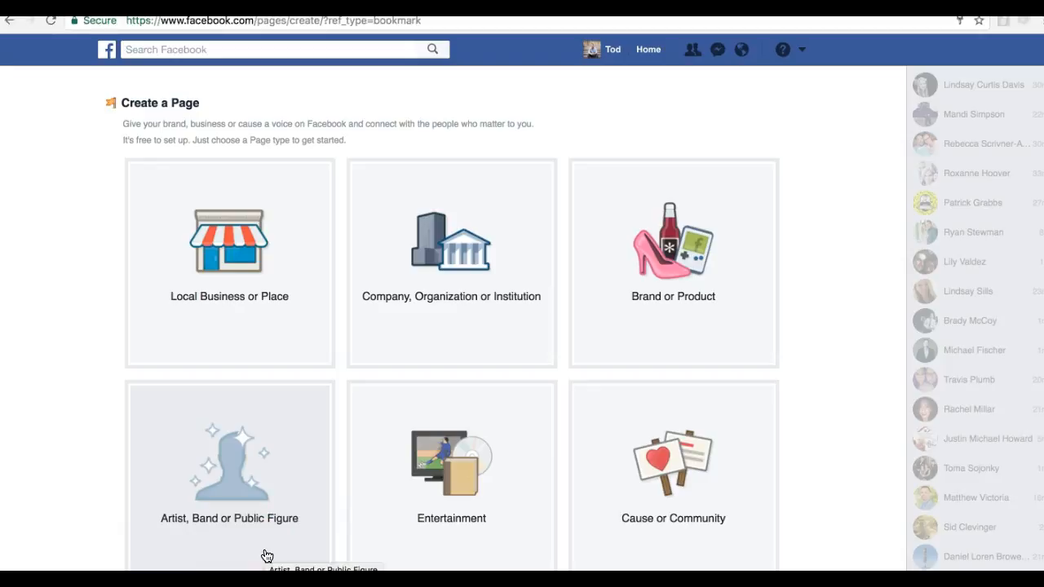
left_click(467, 481)
left_click(467, 484)
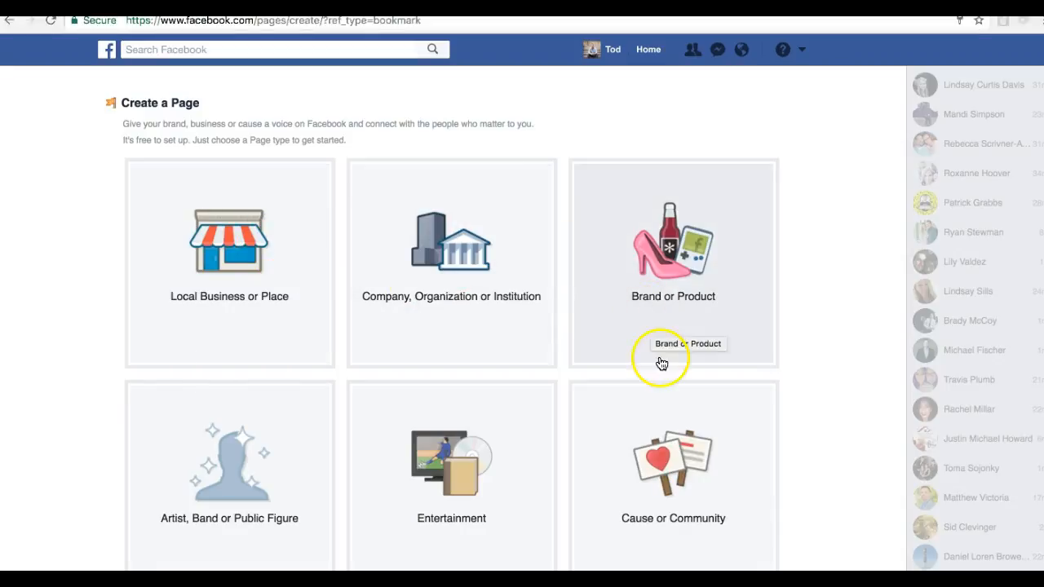
Create a Cause or Community page named "Lead Generation International"
left_click(657, 476)
left_click(652, 435)
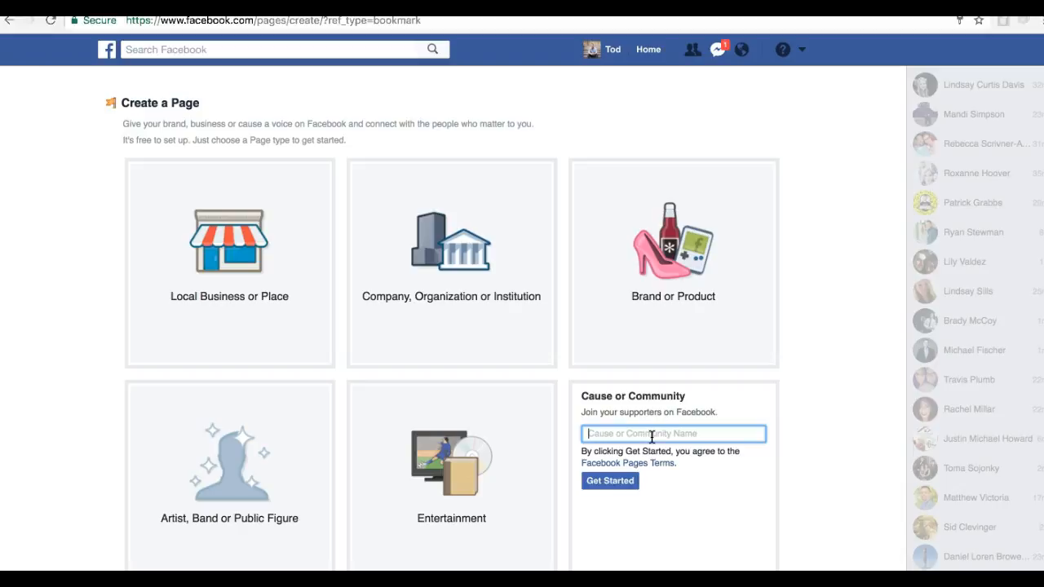
type("Lead Genera")
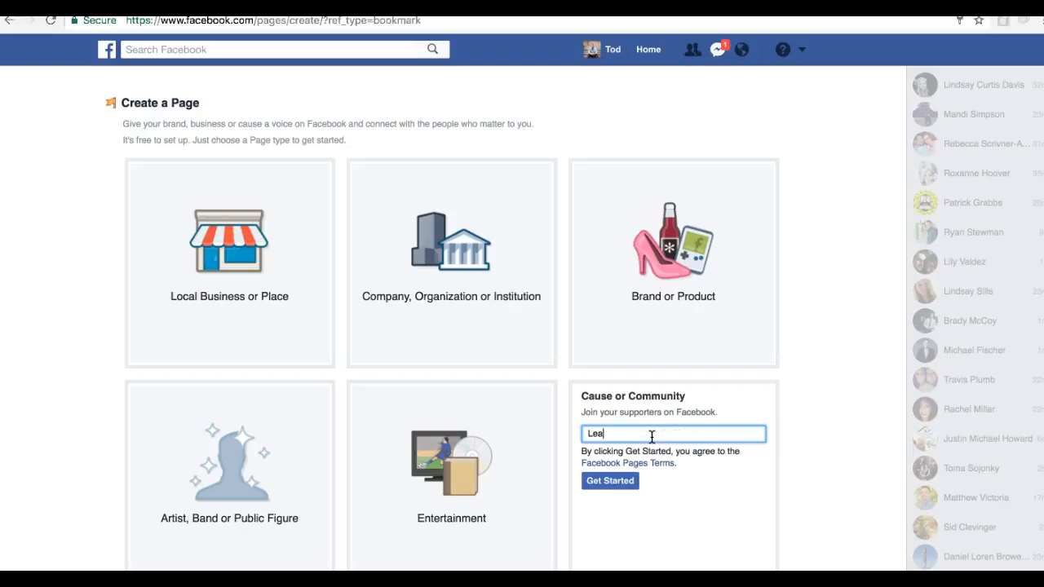
type("tion International")
left_click(622, 484)
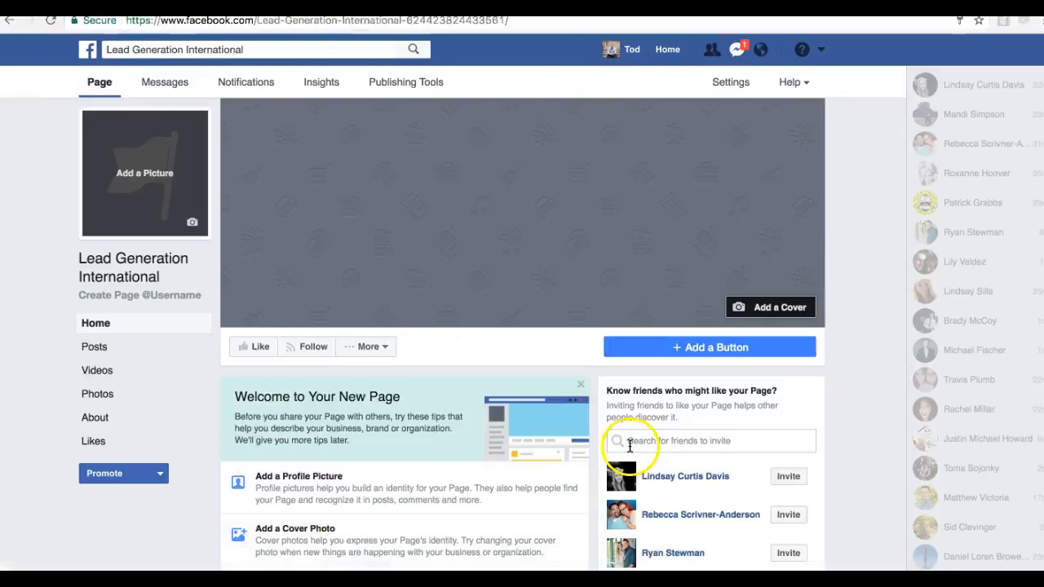
Upload the square INSIGHT CRM logo from the Photos library as the page's profile picture and save it
scroll(373, 554, "down", 3)
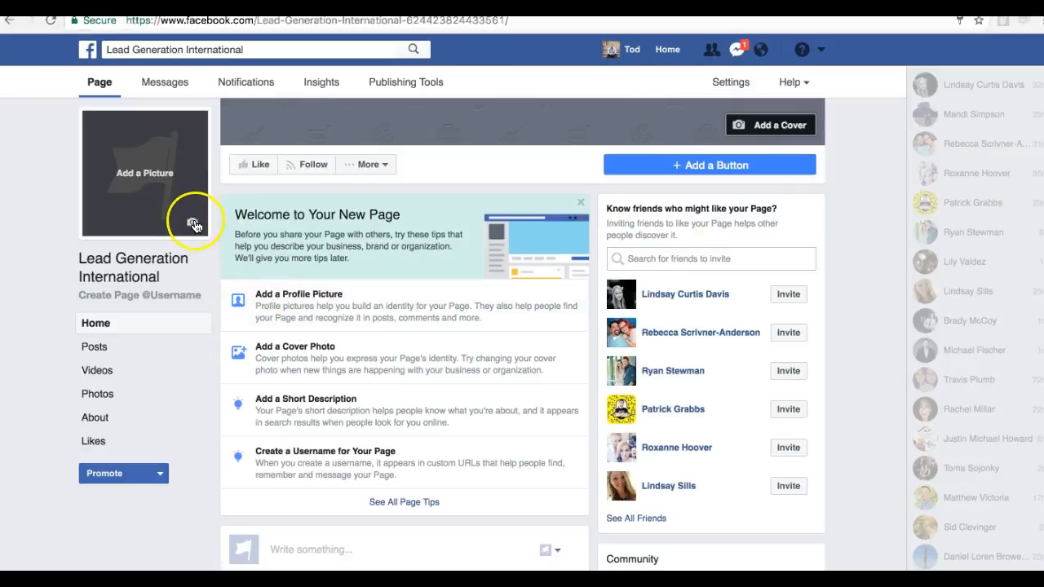
left_click(193, 223)
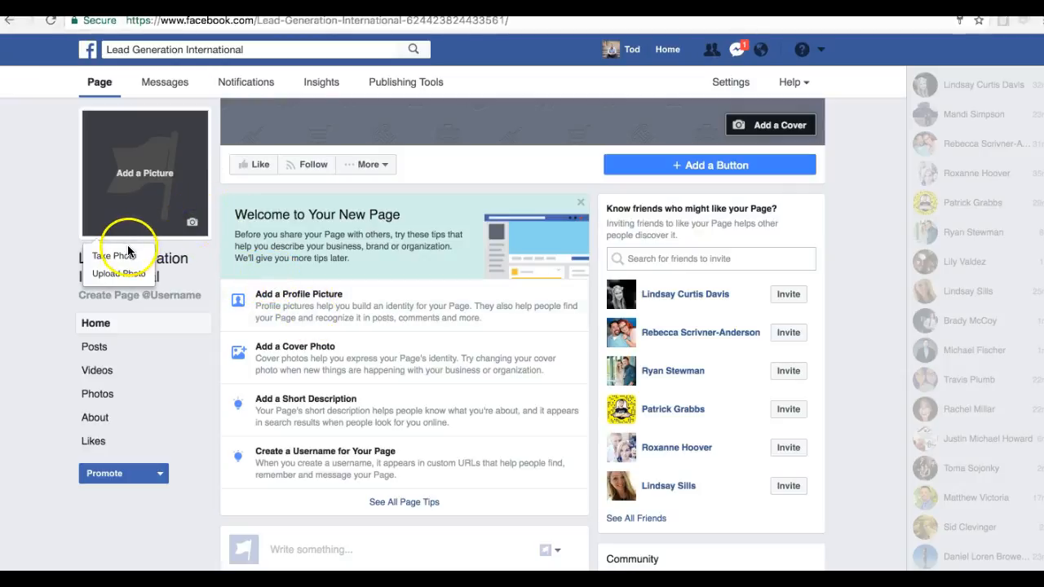
left_click(119, 273)
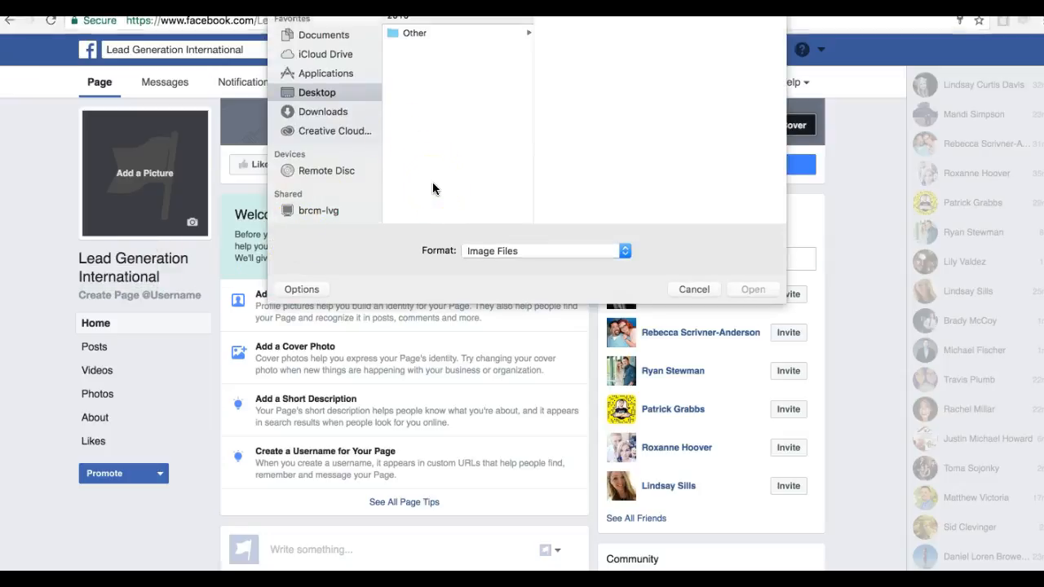
scroll(338, 163, "down", 5)
scroll(326, 109, "up", 2)
scroll(300, 196, "down", 2)
left_click(309, 213)
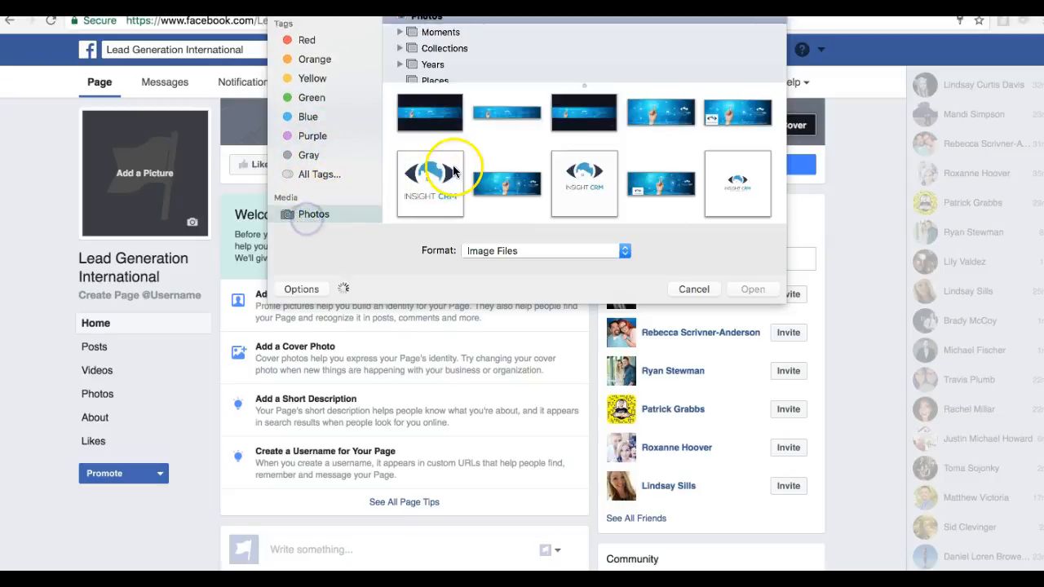
scroll(530, 115, "down", 1)
left_click(426, 145)
left_click(751, 291)
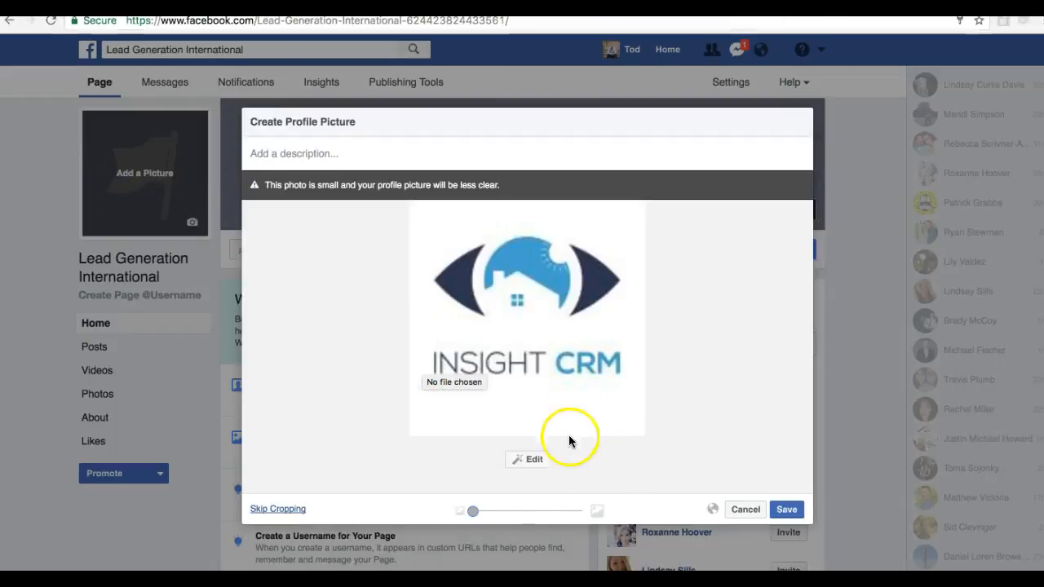
left_click_drag(483, 513, 445, 512)
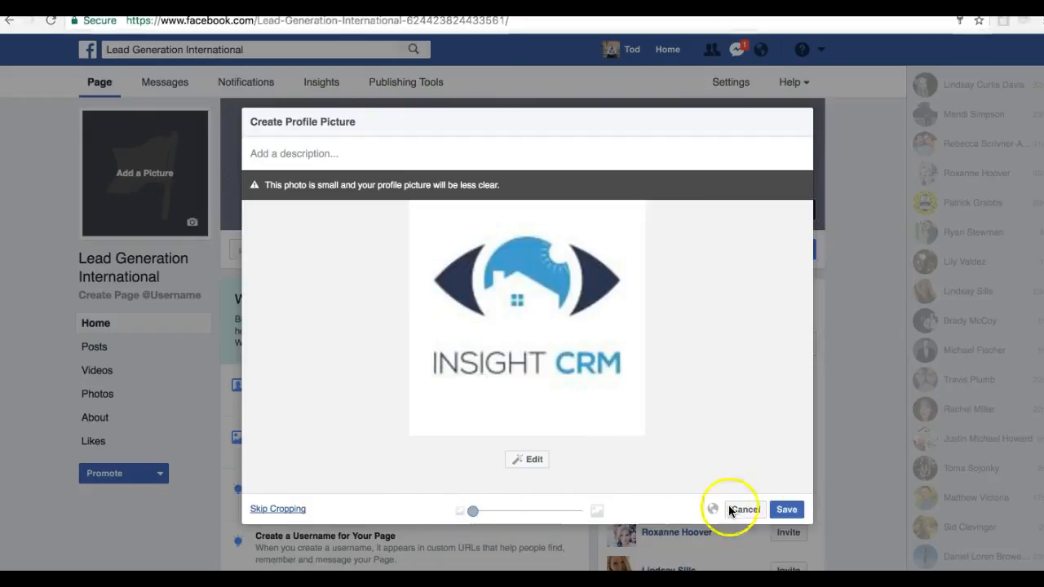
left_click(796, 512)
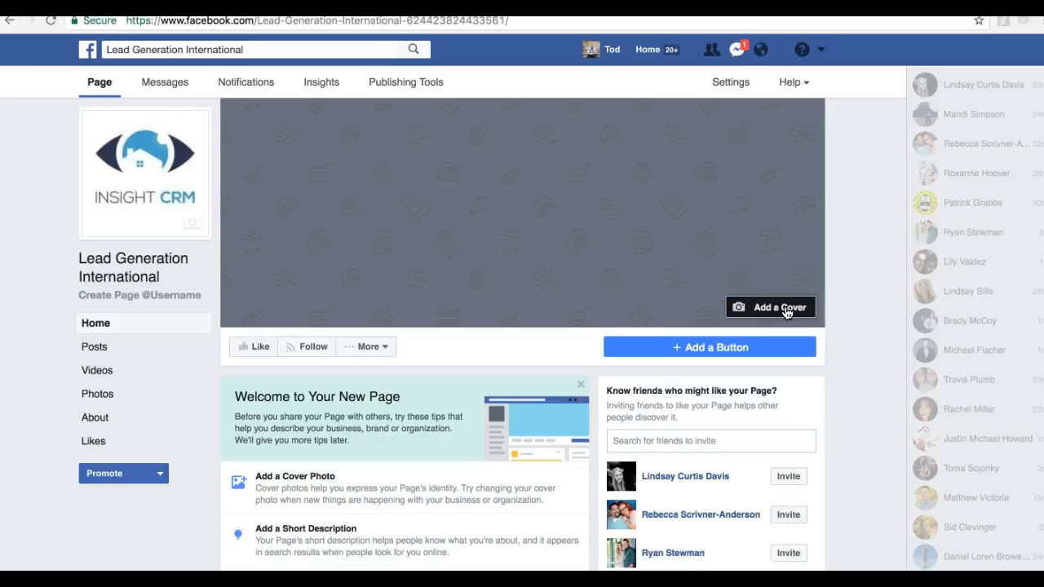
Upload Insight-CRM-facebook-cover-851x315px.jpg from the Photos library as the page's cover photo and save it
left_click(786, 310)
left_click(777, 357)
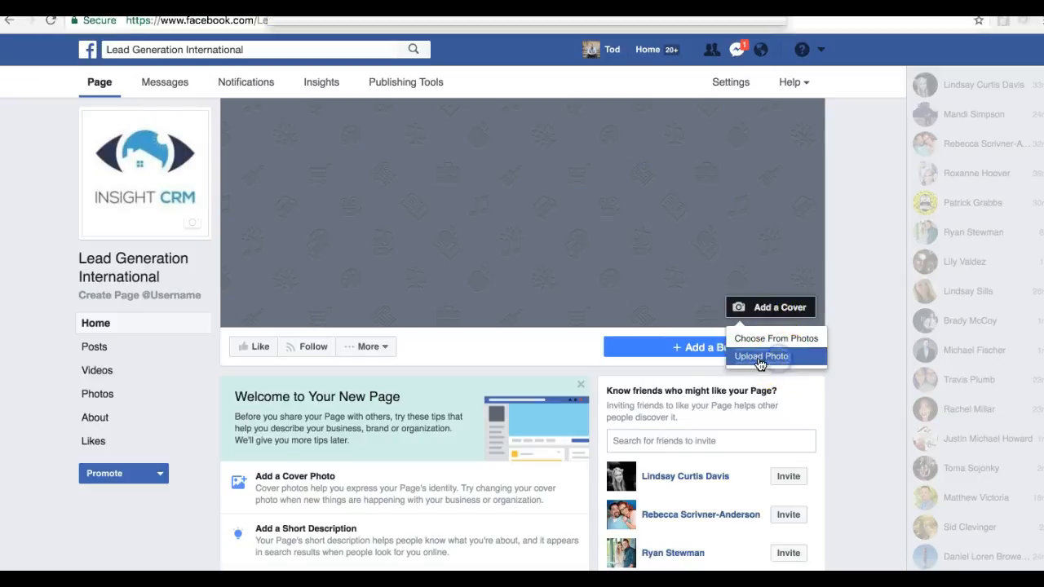
scroll(327, 105, "down", 10)
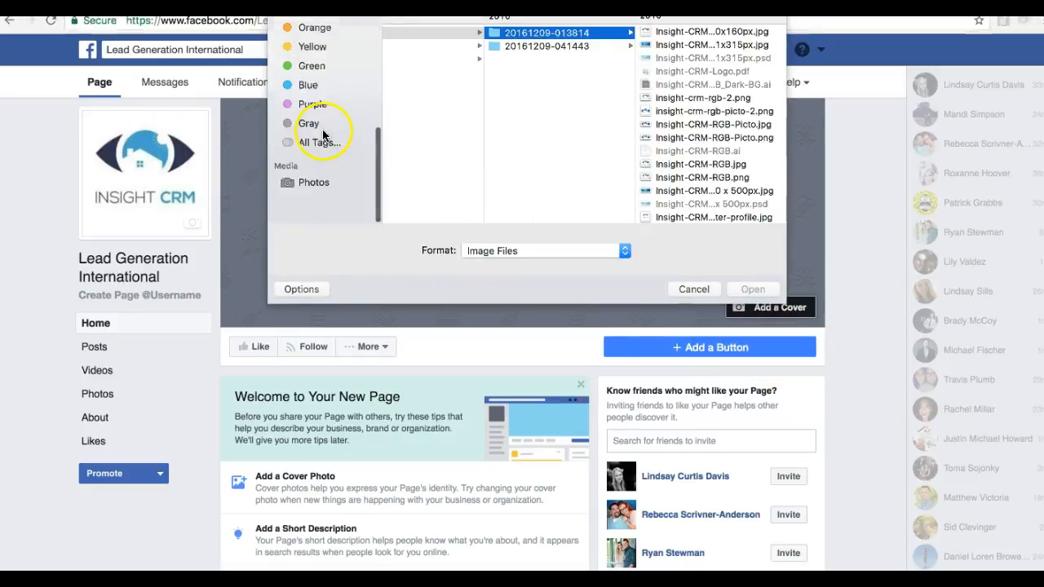
left_click(314, 216)
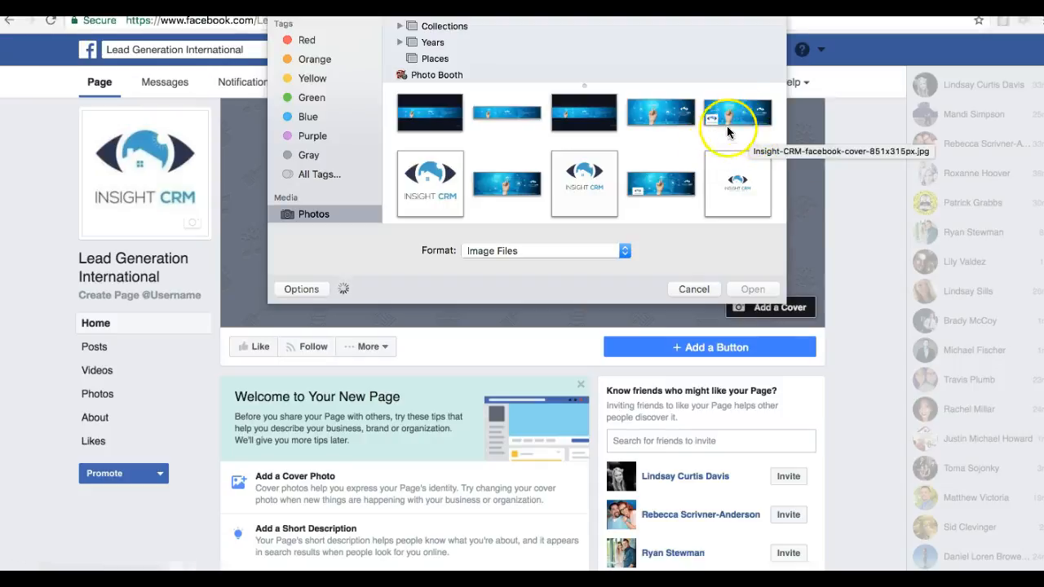
left_click(671, 121)
left_click(672, 133)
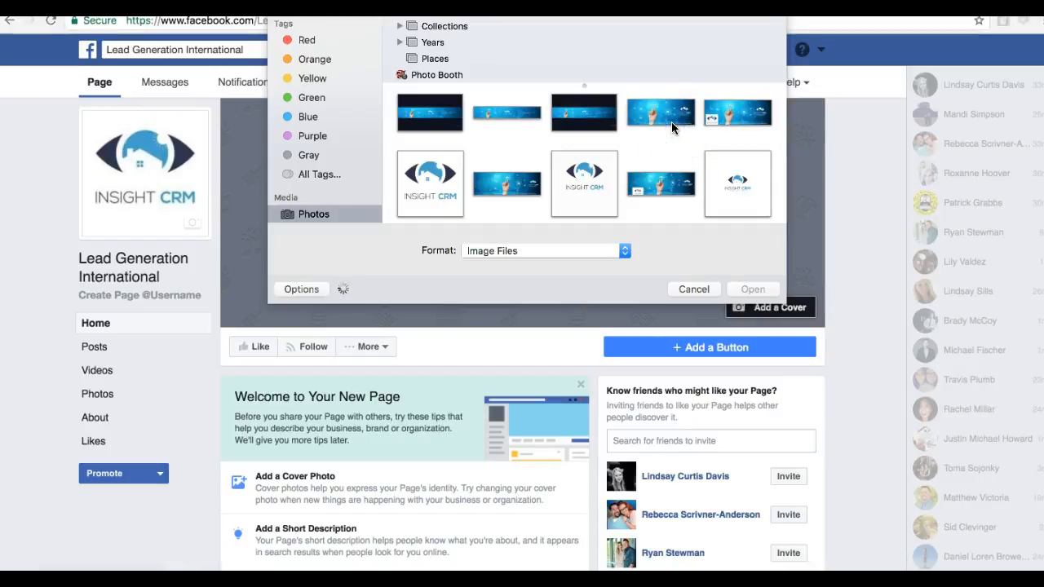
left_click(671, 122)
left_click(492, 186)
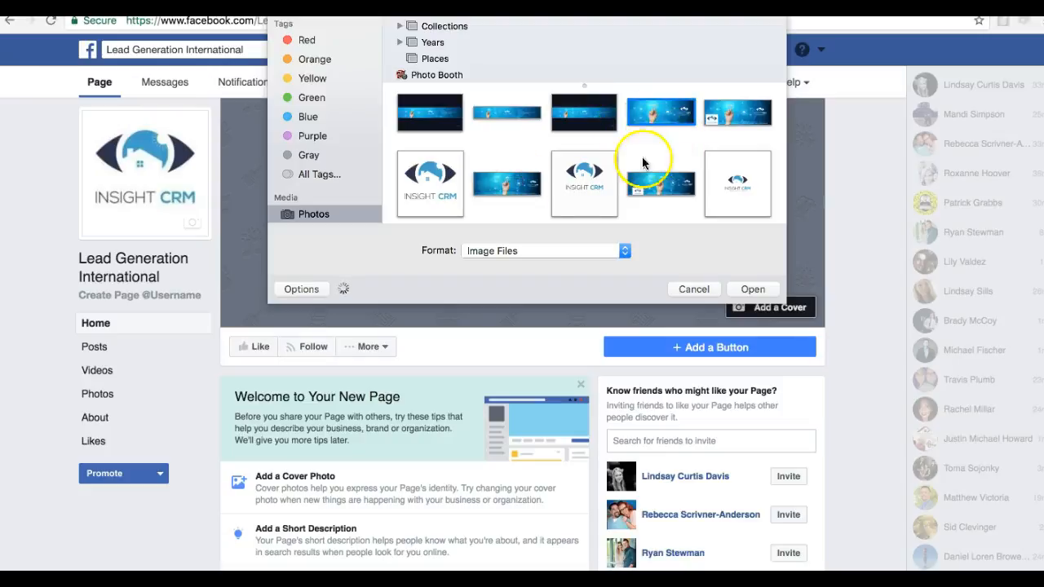
double_click(663, 120)
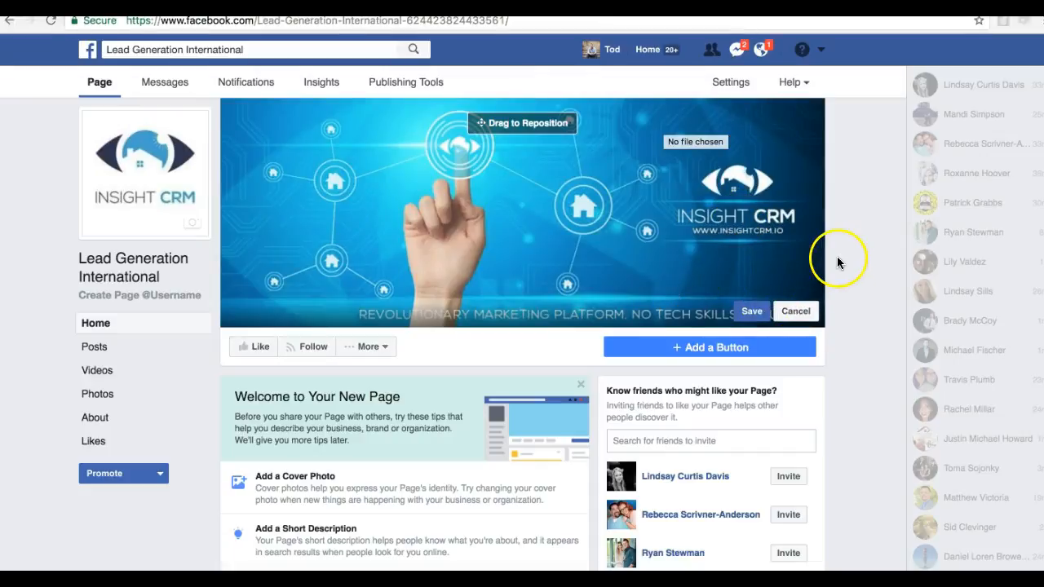
left_click(751, 311)
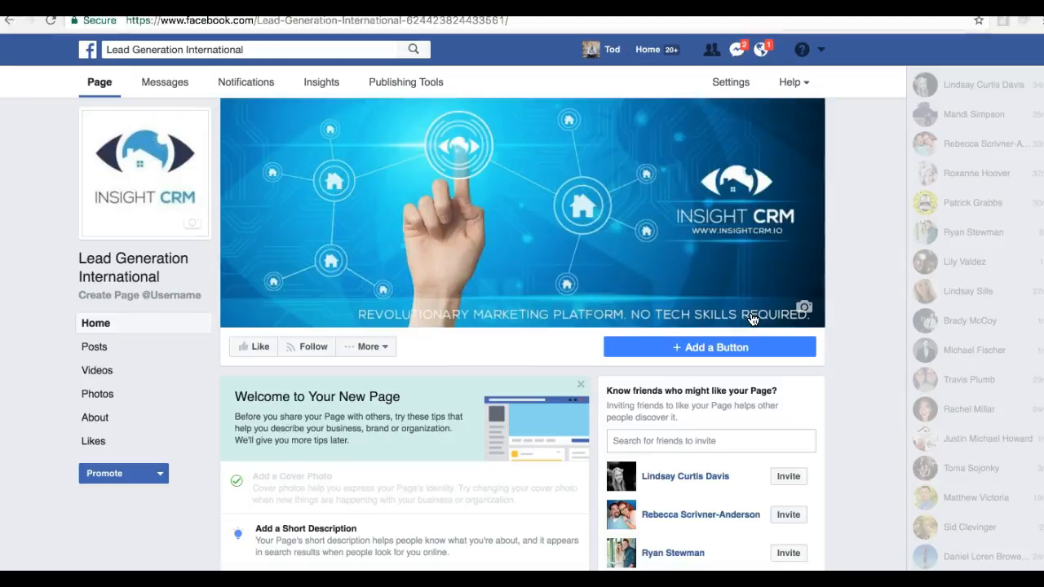
Save the page's short description as "This is an awesome community for business owners who want to generate leads online!"
scroll(698, 287, "down", 2)
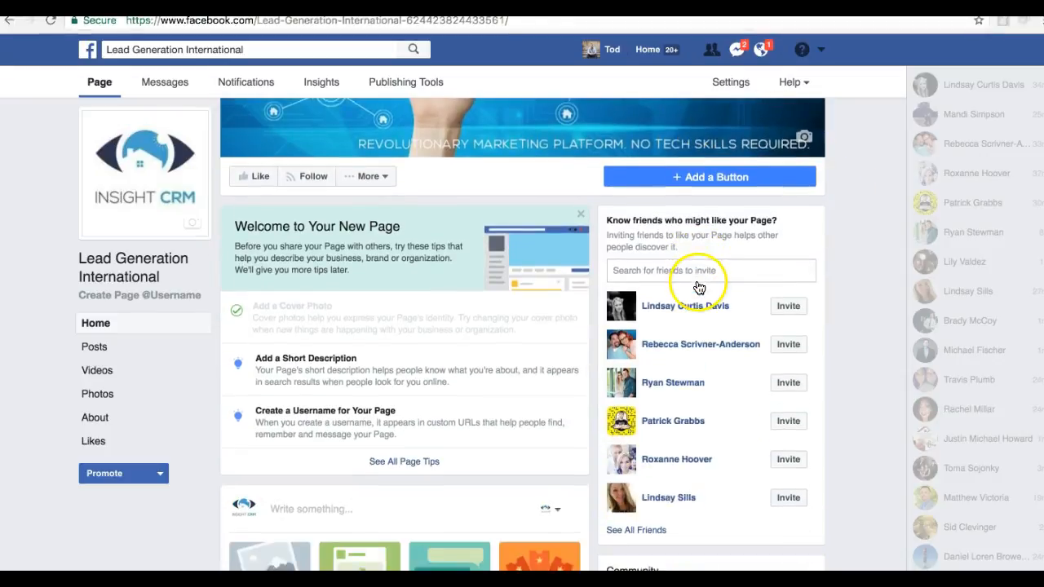
left_click(334, 365)
left_click(488, 297)
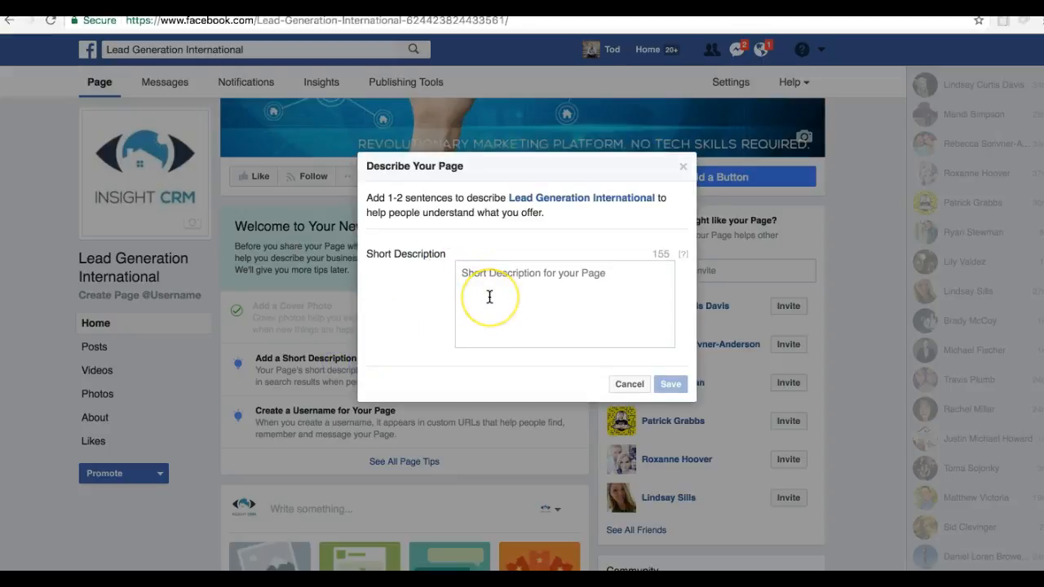
left_click(489, 296)
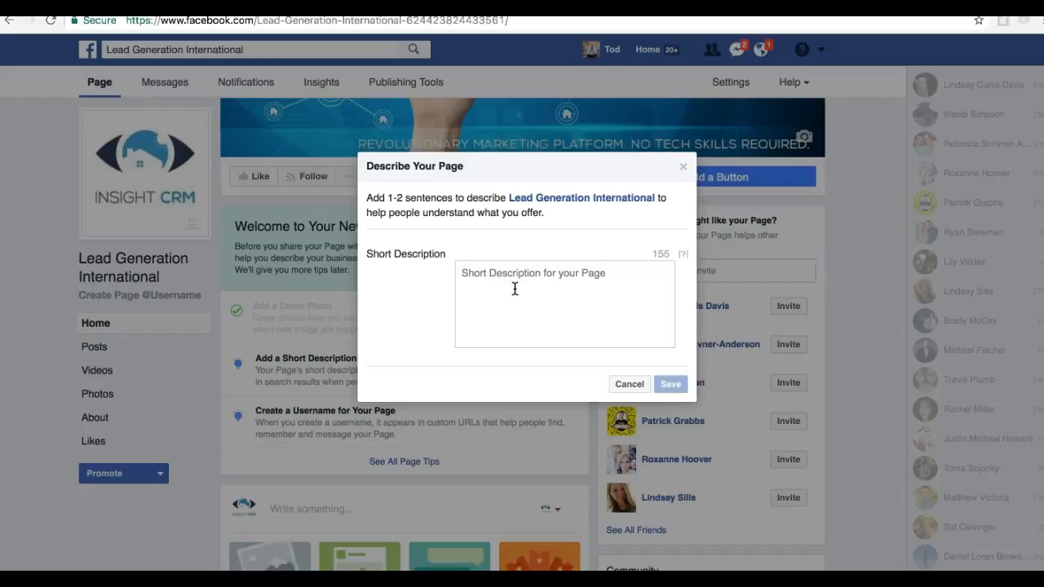
type("This is an awesome community for eo")
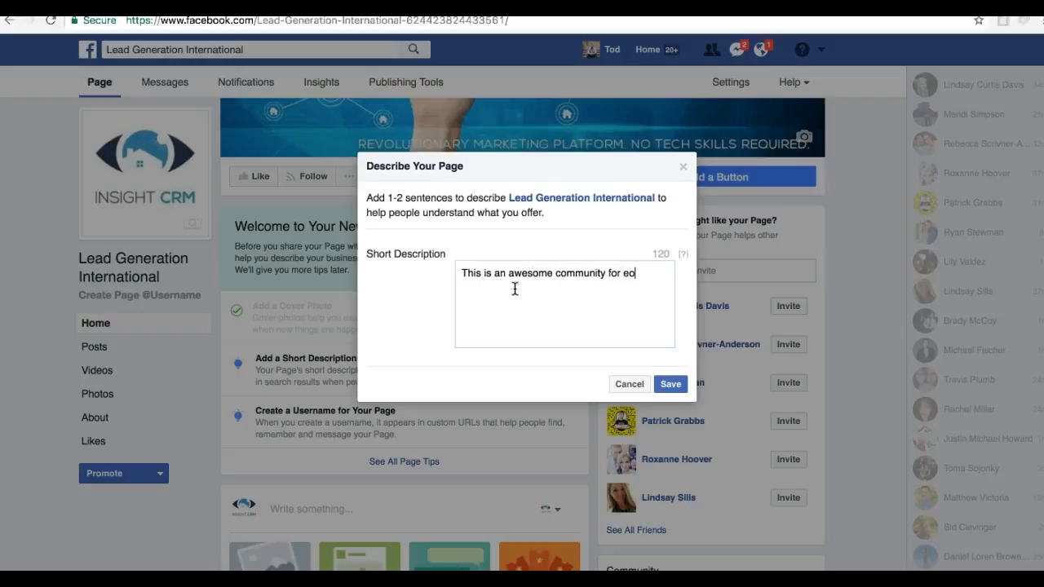
type("business owners who want to generate a")
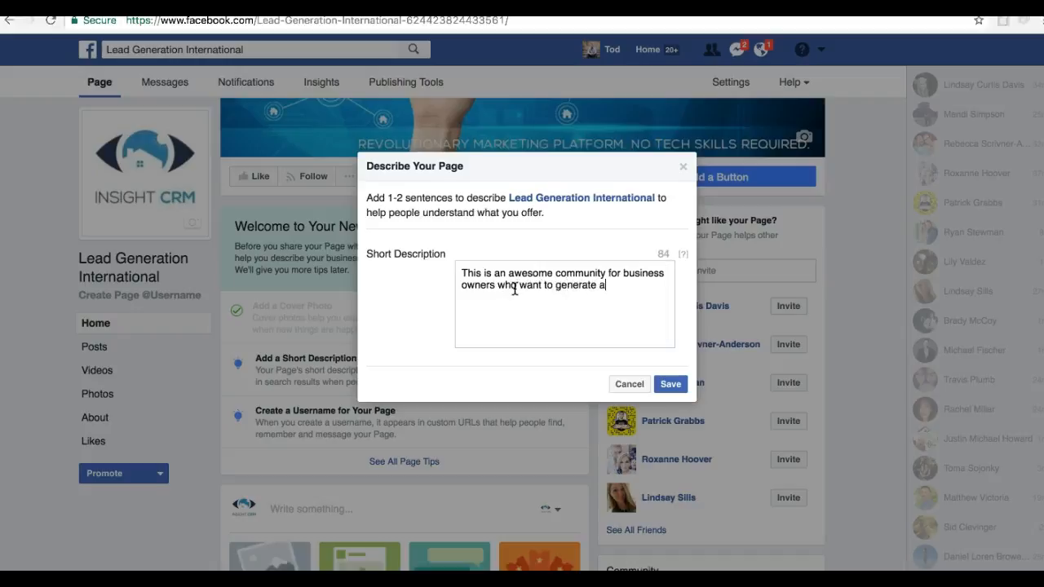
key("BackSpace")
type("leads online!")
left_click(665, 382)
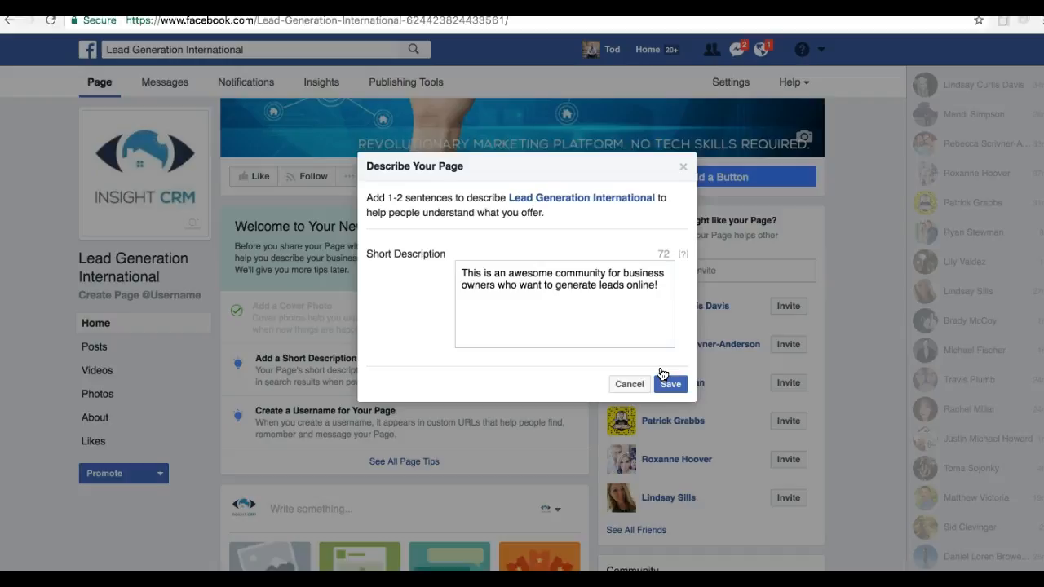
left_click(668, 383)
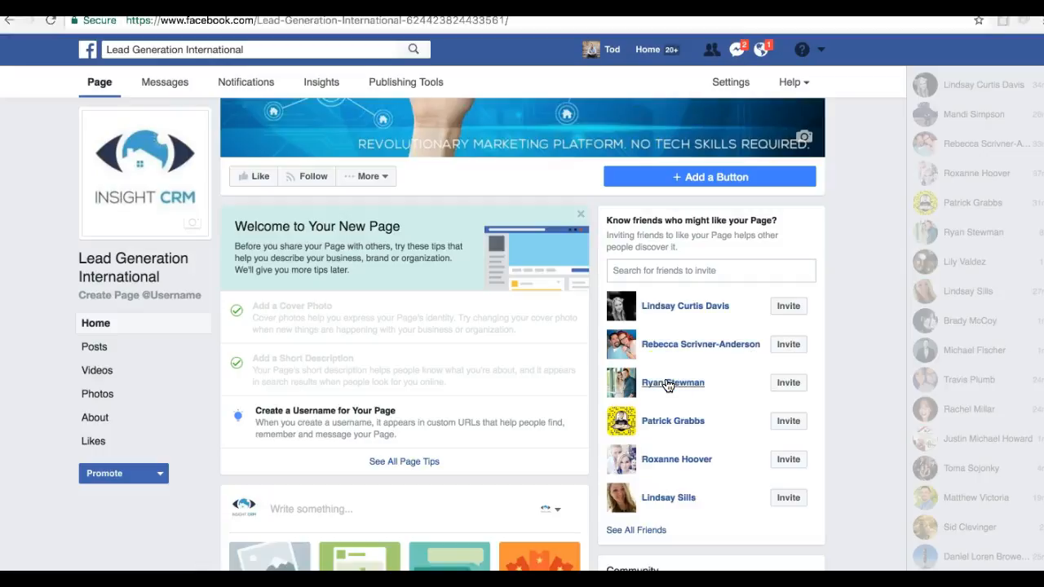
Create the username "leadgenintl" for the page
left_click(493, 419)
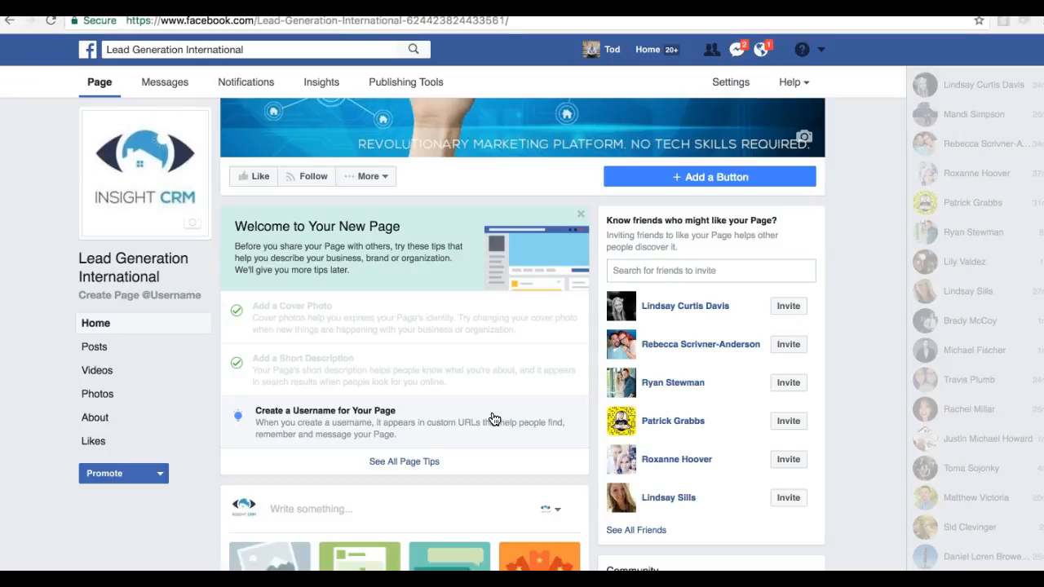
scroll(493, 419, "down", 2)
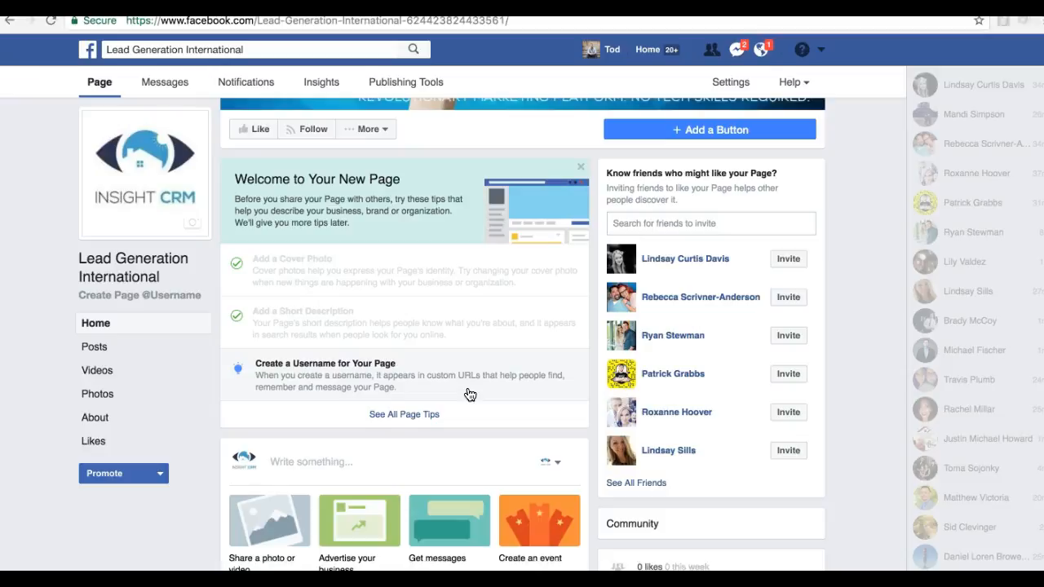
left_click(470, 395)
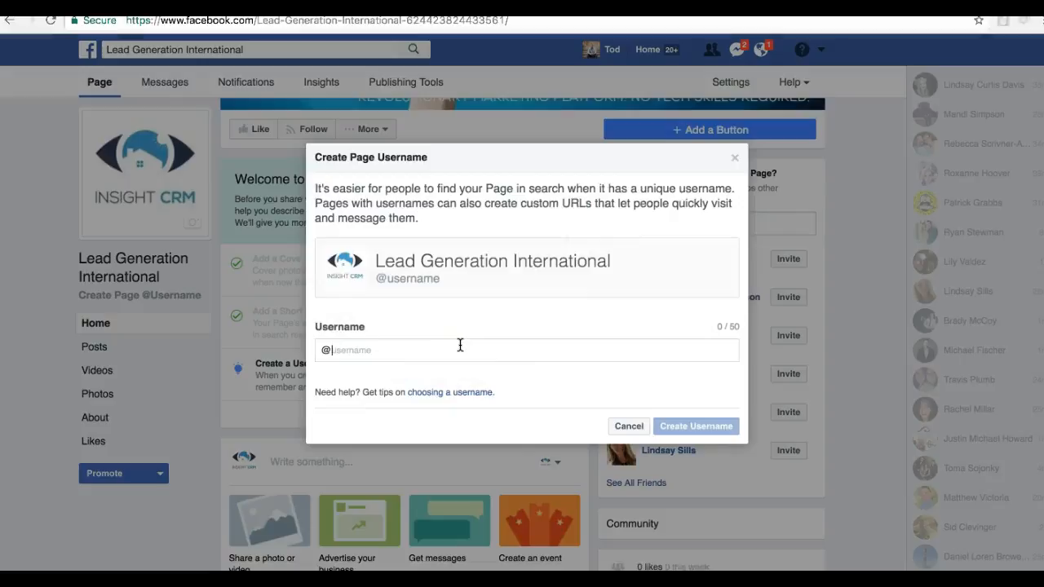
type("le")
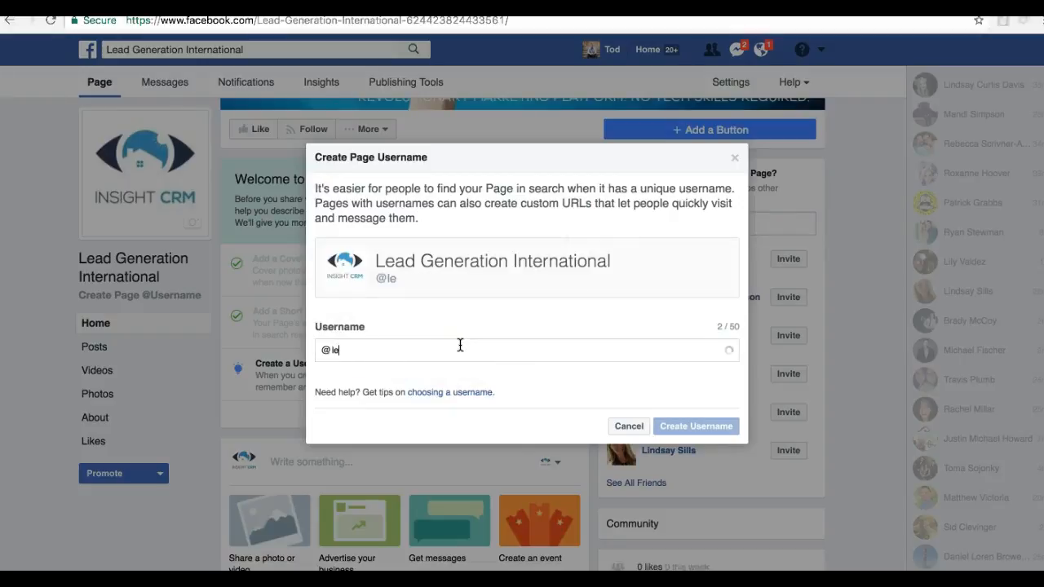
type("adgenintl")
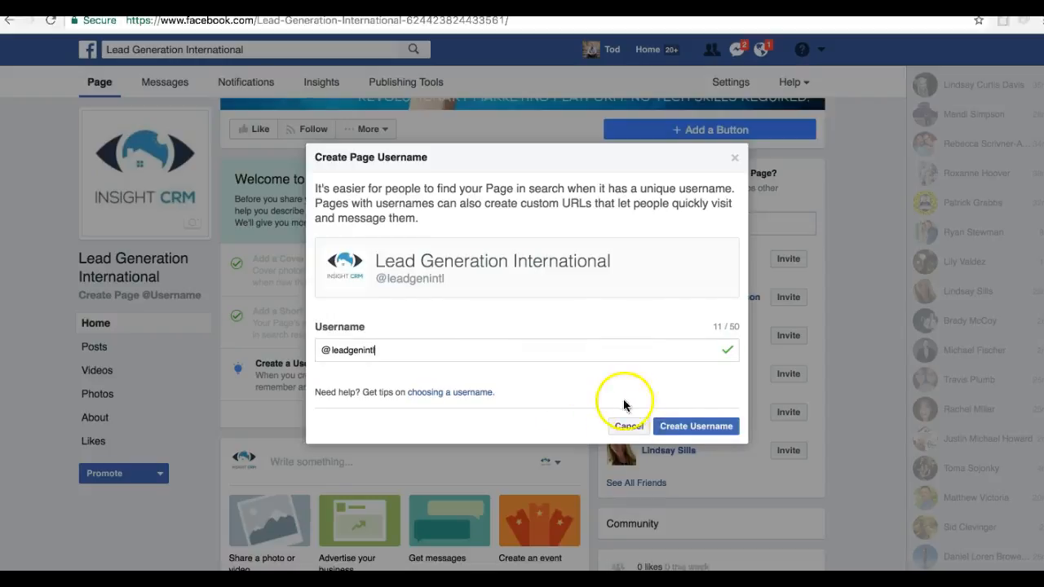
left_click(706, 426)
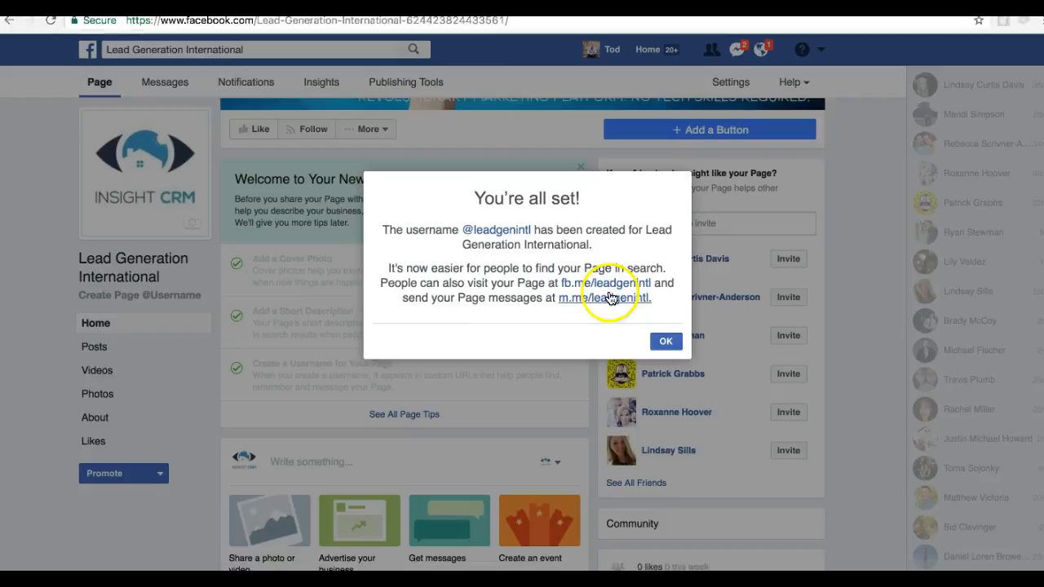
Close the username confirmation and look over the page's cover, tips, post composer, weekly statistics and posts sections
left_click(666, 341)
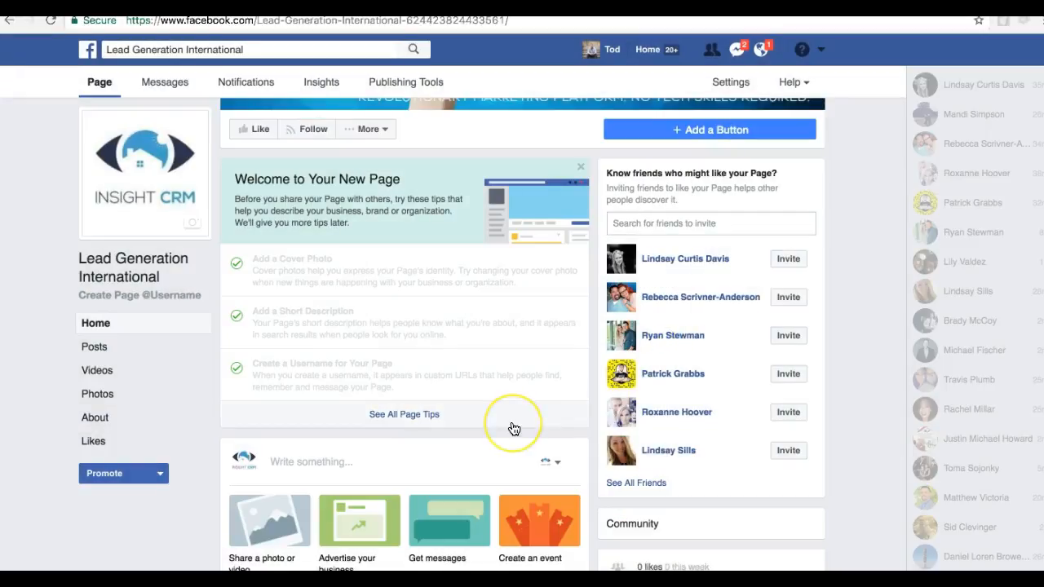
scroll(514, 429, "down", 1)
scroll(513, 428, "up", 1)
scroll(513, 429, "up", 2)
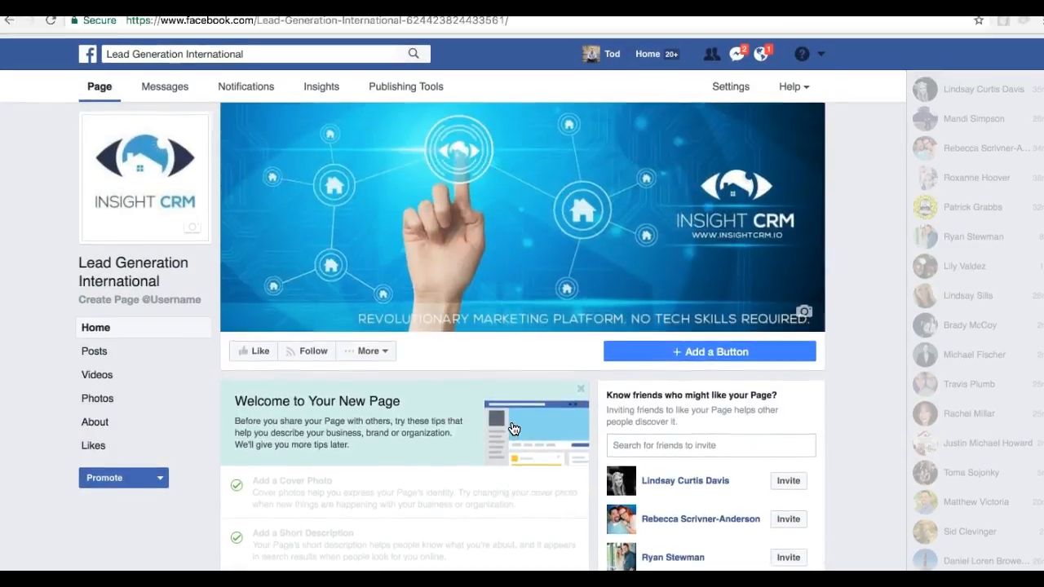
scroll(514, 429, "down", 4)
scroll(513, 429, "down", 4)
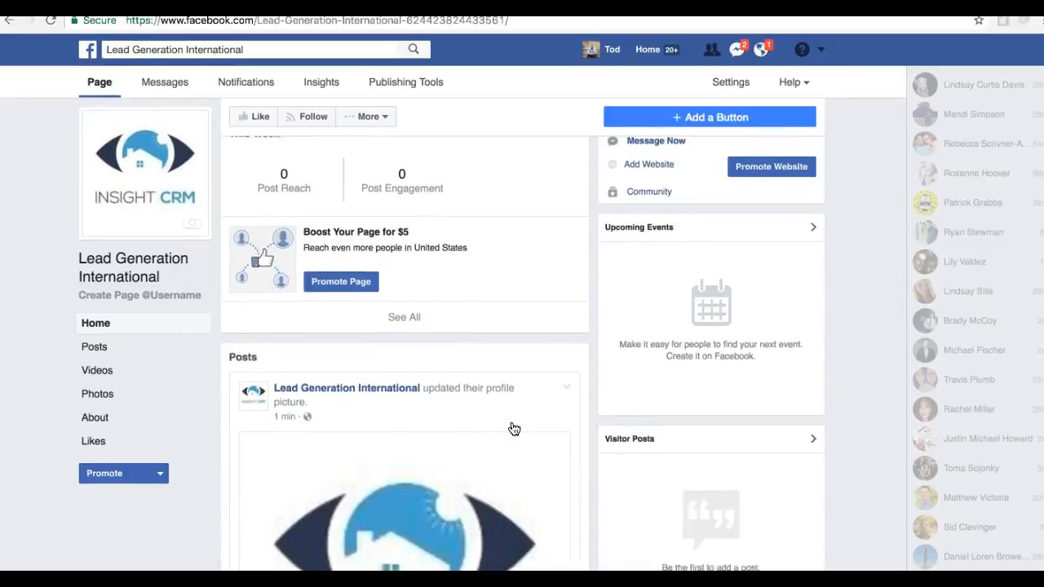
scroll(514, 429, "up", 7)
scroll(511, 444, "up", 2)
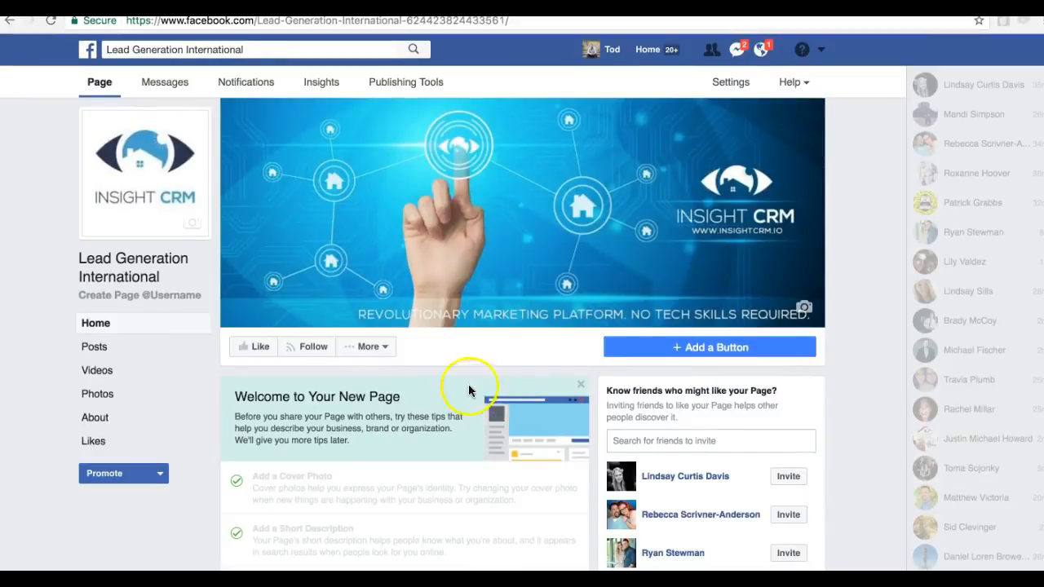
left_click(388, 352)
left_click(389, 353)
scroll(513, 473, "down", 4)
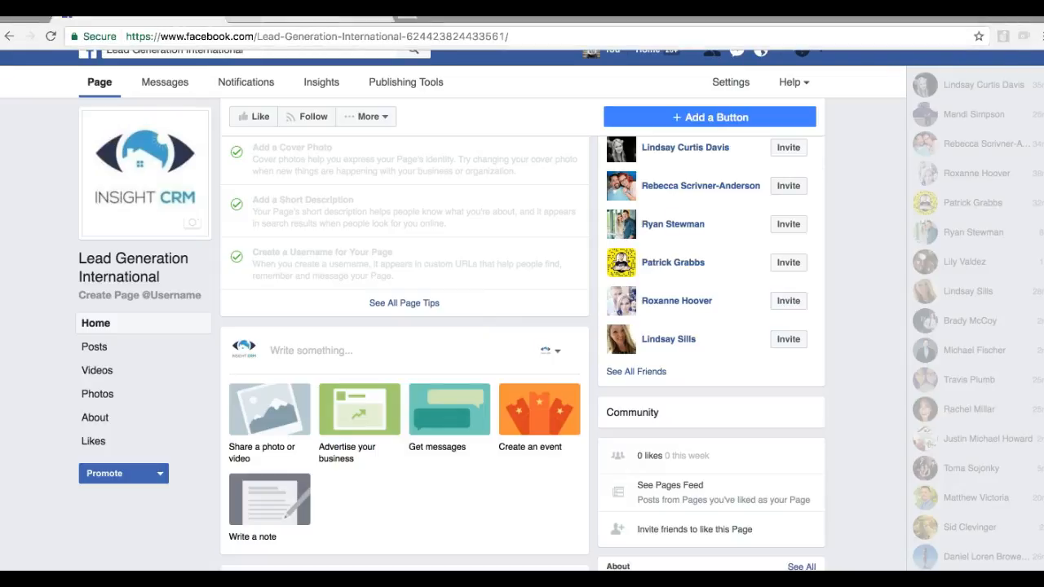
Open Google Alerts in a new browser tab and enter "lead generation" as the alert topic to preview
left_click(326, 11)
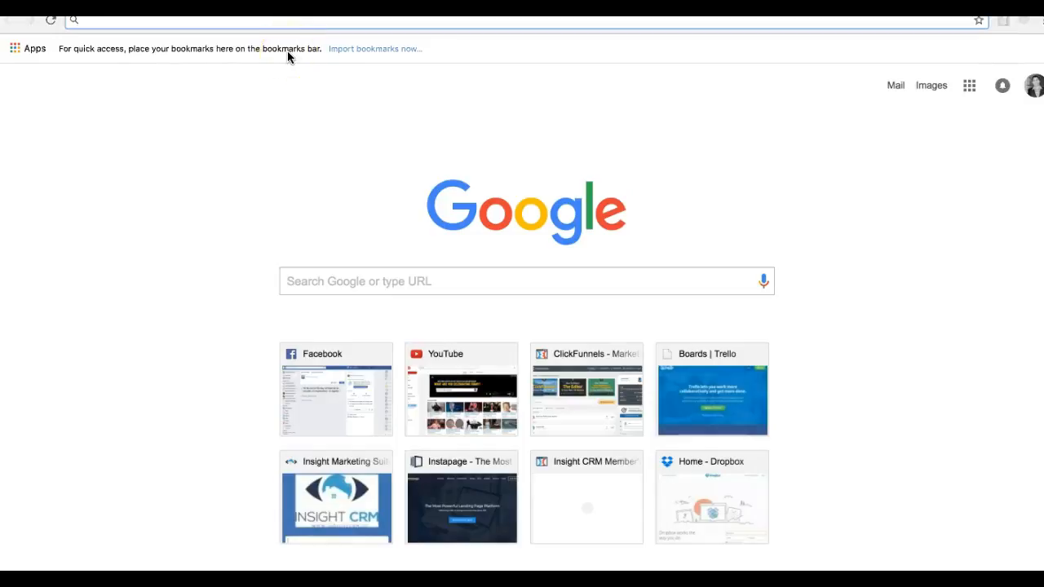
type("google alerts")
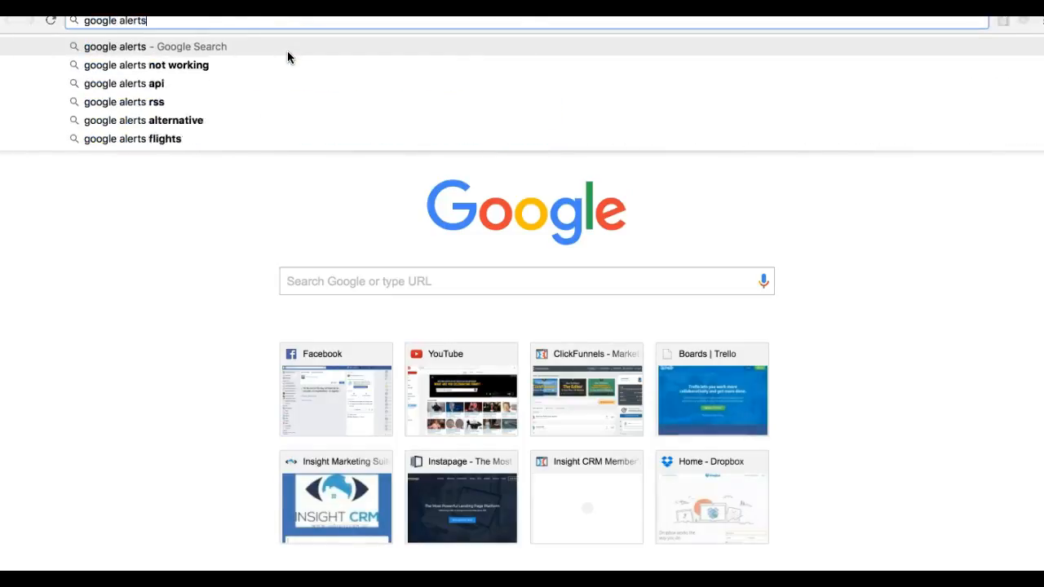
key("Return")
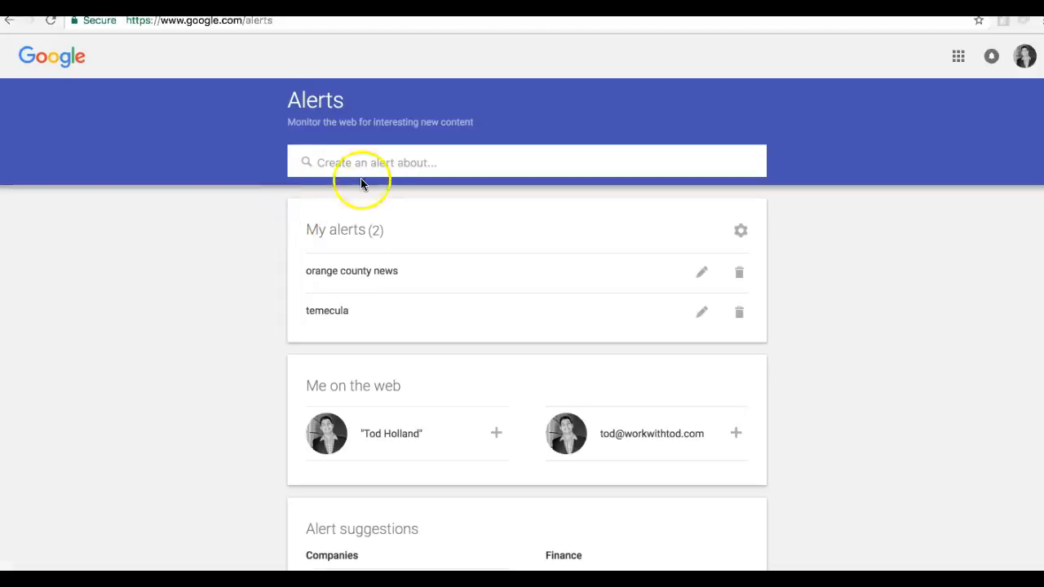
left_click(366, 168)
type("lead generation")
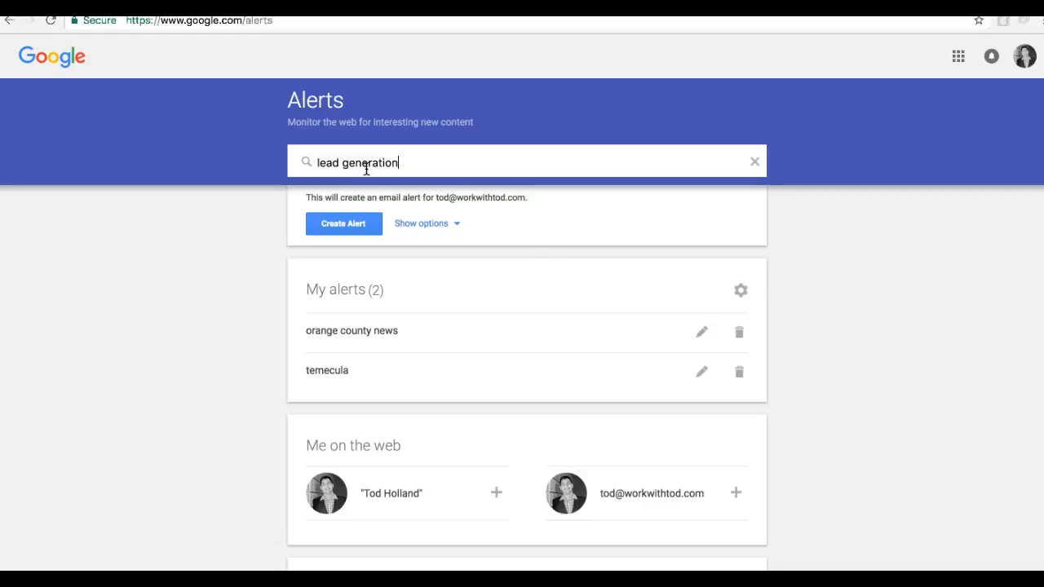
Open the article "How to Get More Leads From Social Media" from the alert preview and copy its web address
left_click(438, 410)
scroll(438, 403, "down", 3)
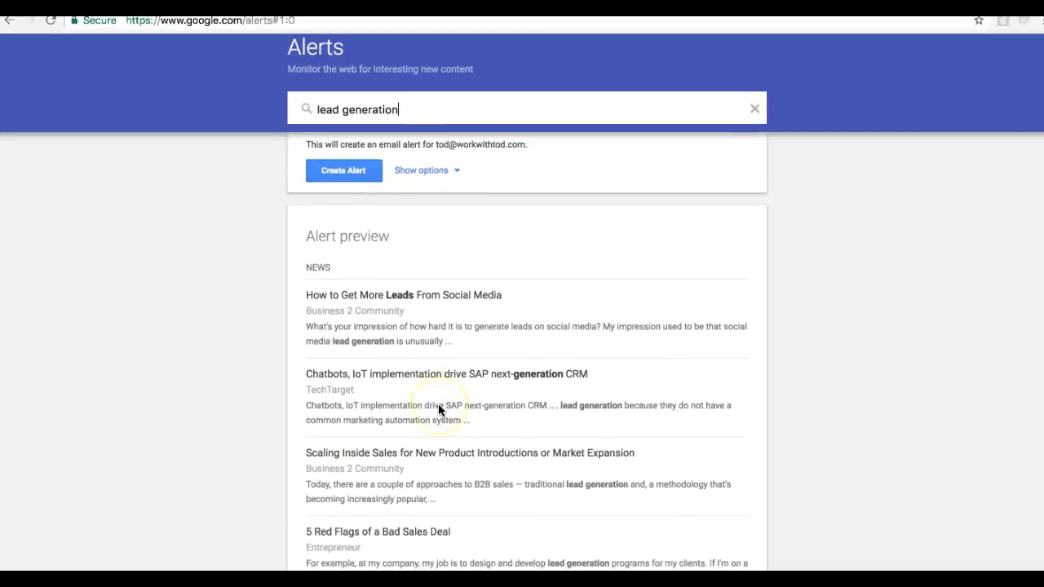
scroll(428, 222, "down", 2)
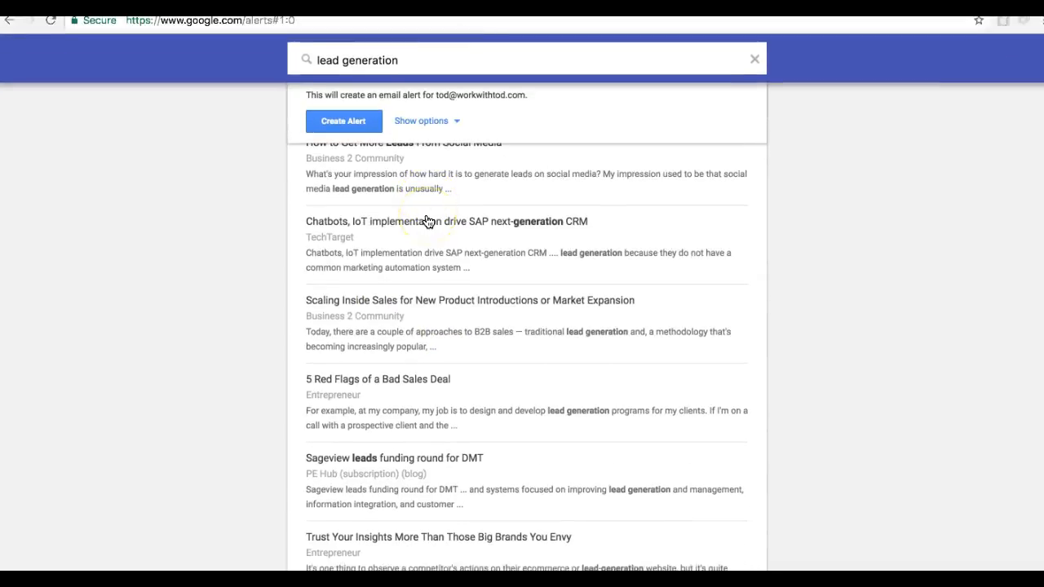
scroll(425, 238, "up", 1)
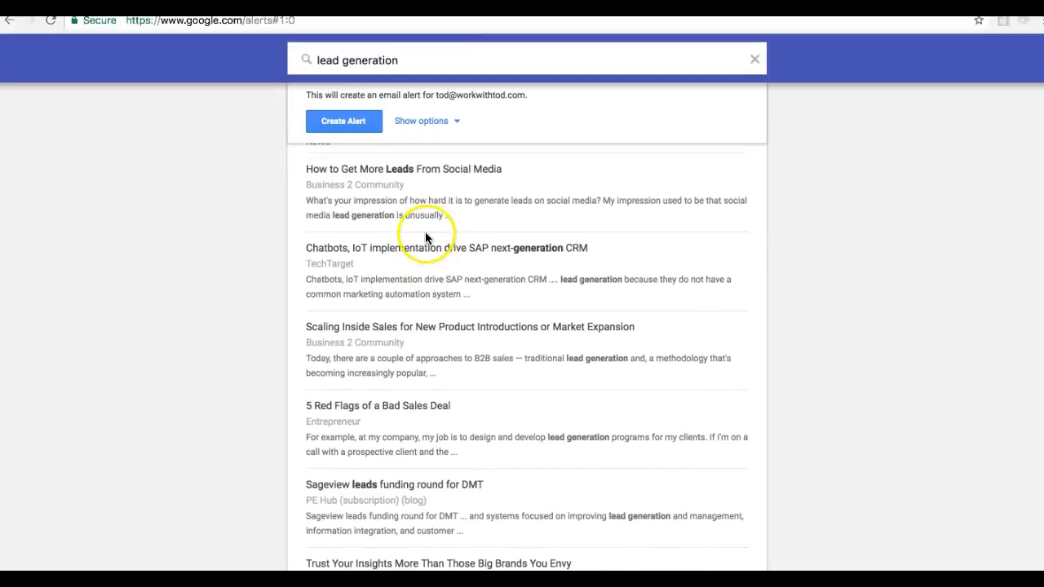
left_click(436, 171)
left_click(457, 23)
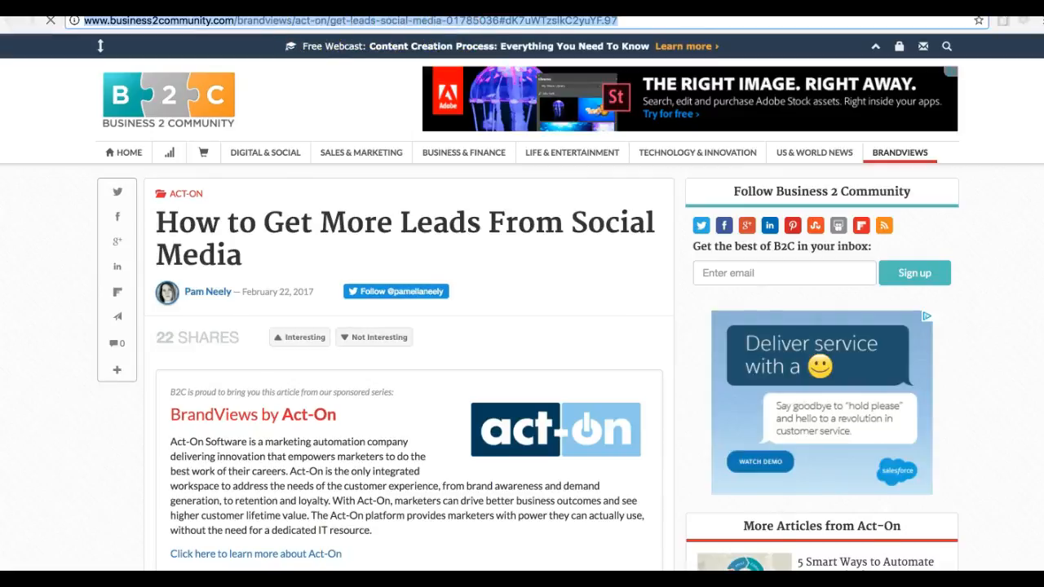
Return to the Lead Generation International Facebook page and paste the article link into a new post to load its preview
key("ctrl+shift+Tab")
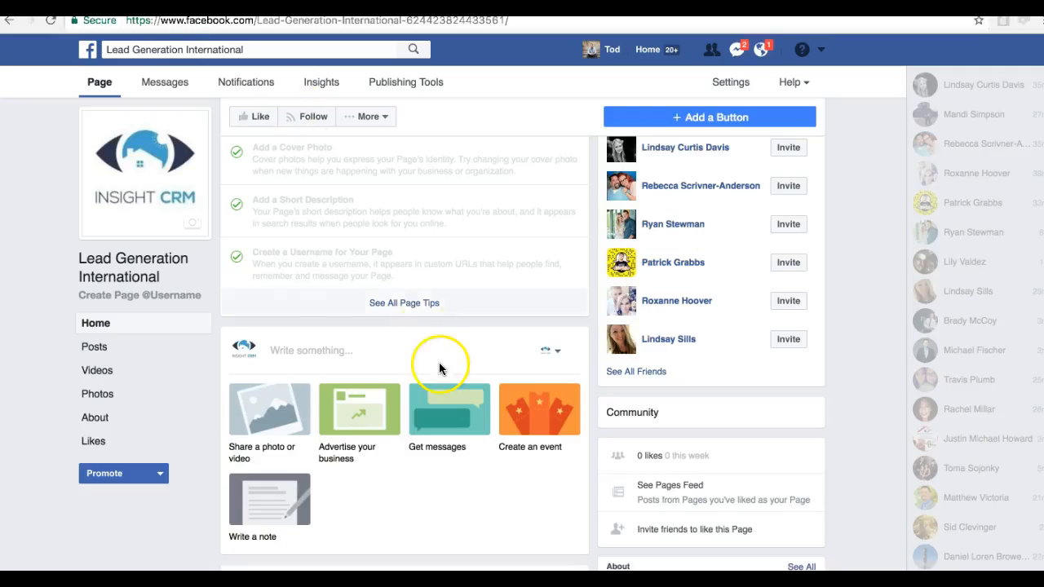
scroll(439, 362, "down", 1)
left_click(369, 269)
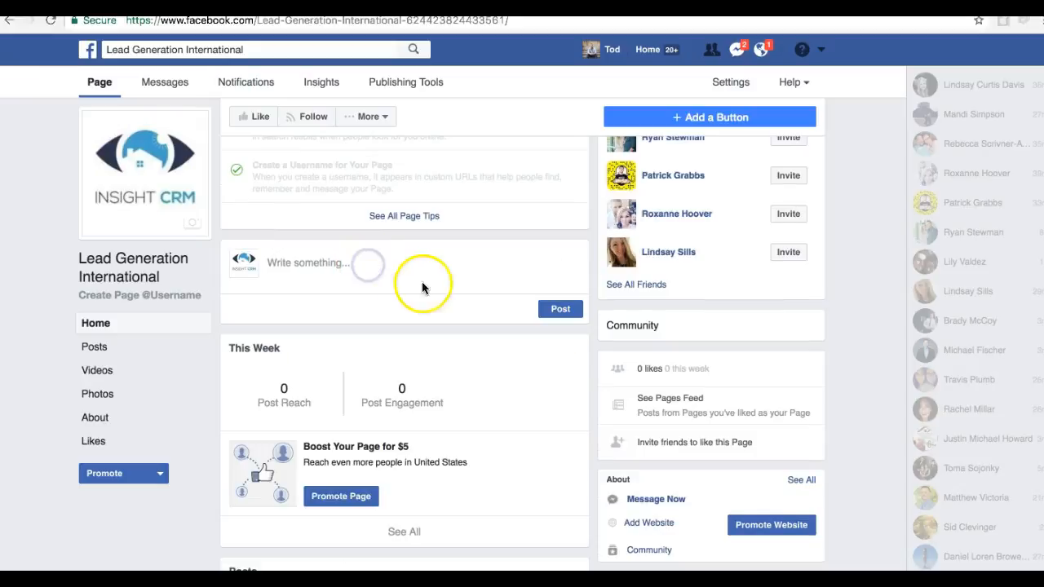
left_click(396, 272)
type("http://www.business2community.com/brandviews/act-on/get-leads-social-media-01785036#dK7uWTzslkC2yuYF97")
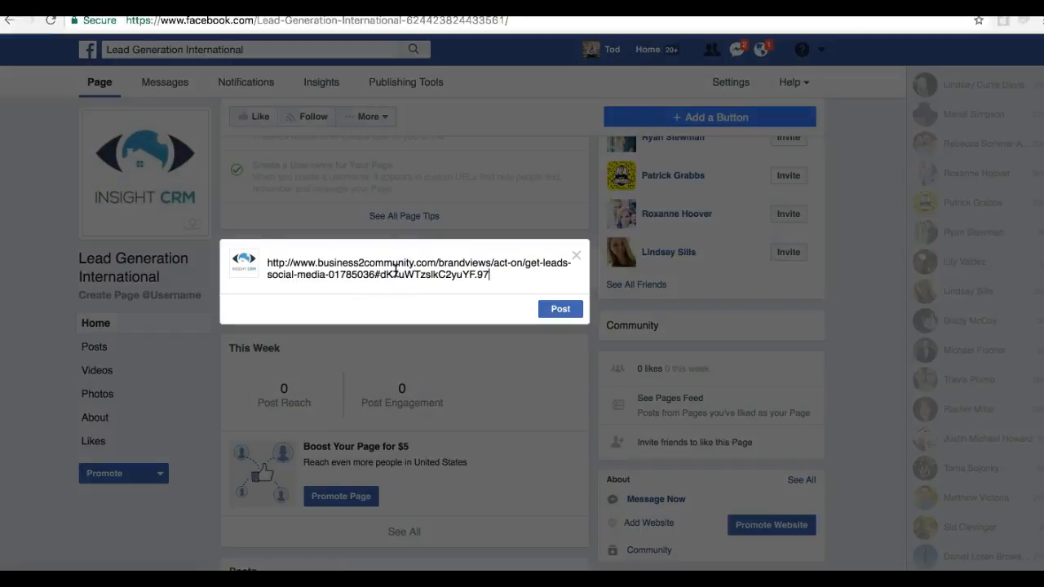
left_click(494, 293)
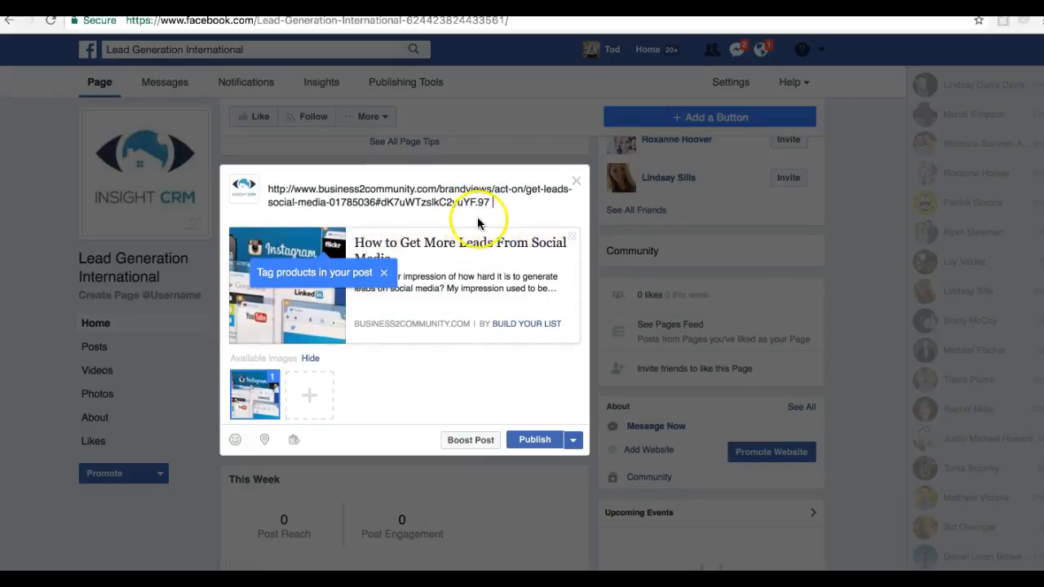
Replace the link text in the post with "This is an awesome article on how to get more leads from social media!"
left_click_drag(492, 202, 302, 177)
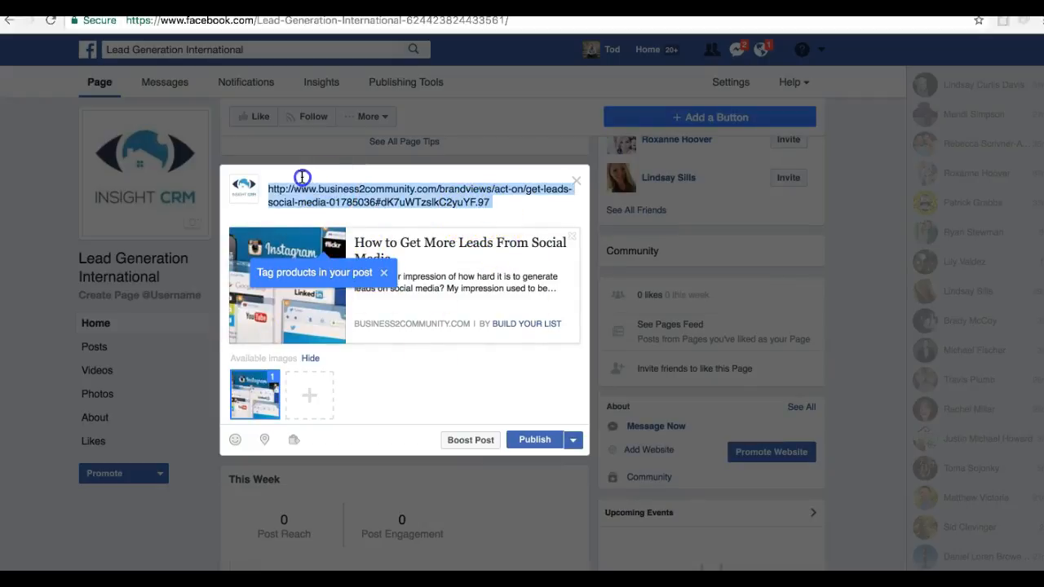
key("BackSpace")
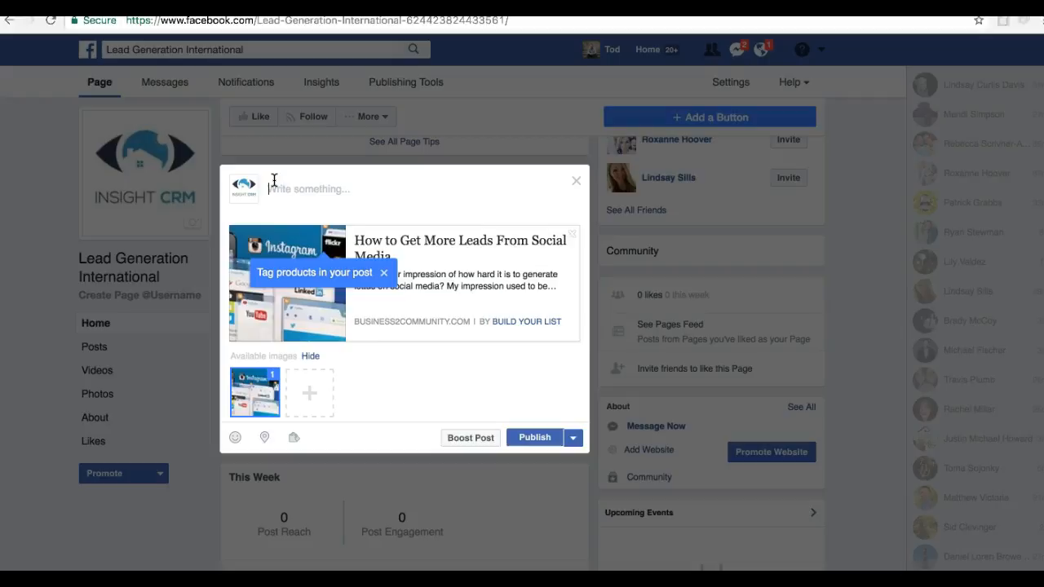
type("Th")
type("is is an awesome")
type(" article on how to ger mor")
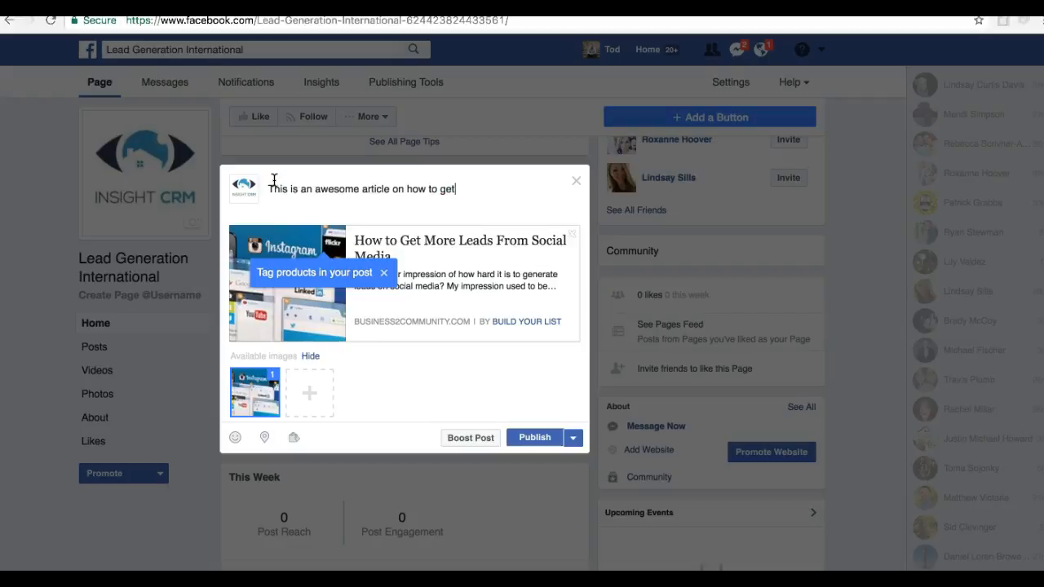
key("BackSpace")
key("BackSpace")
key("BackSpace")
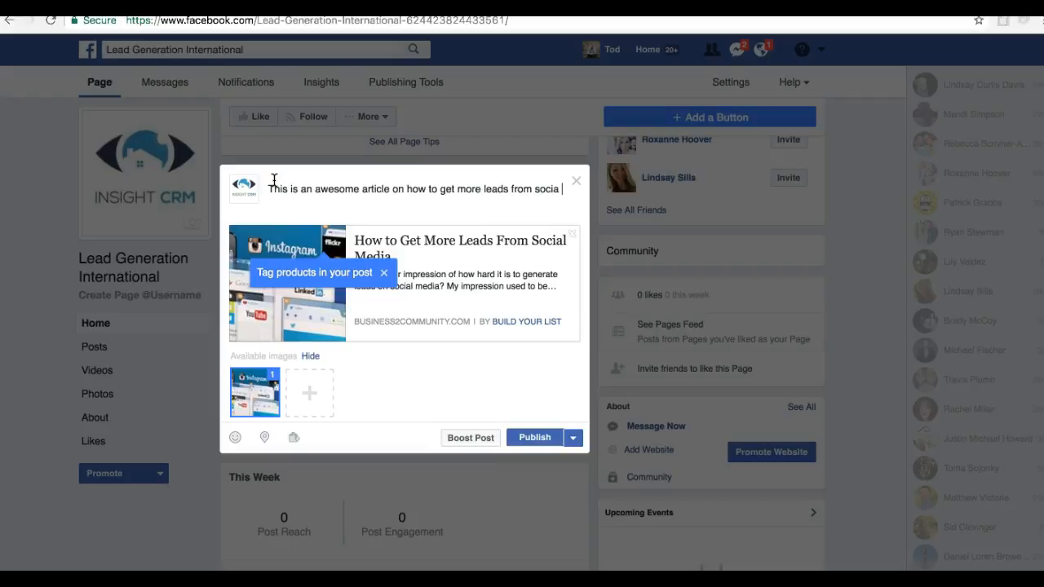
type("media!")
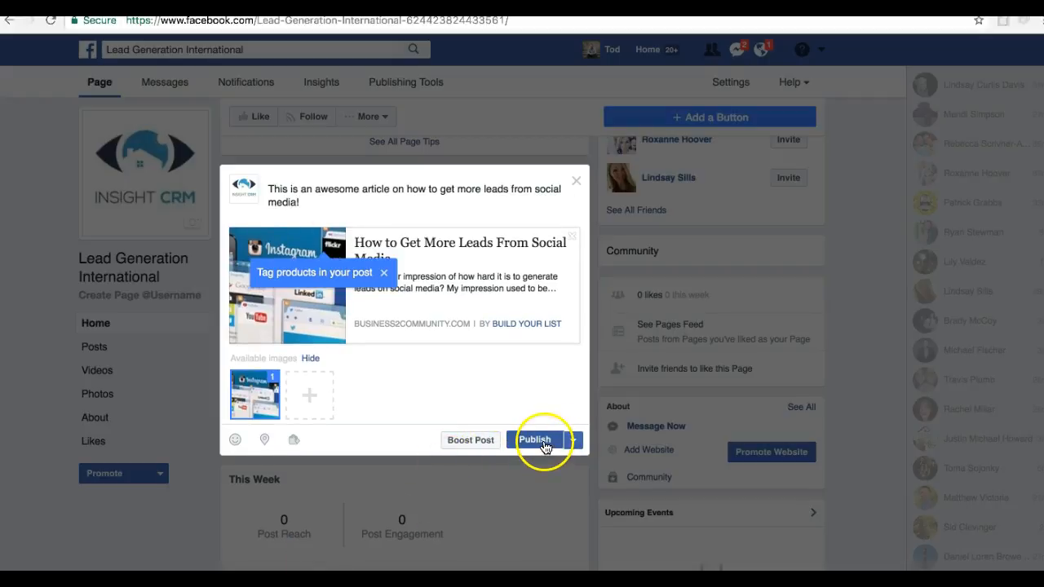
Choose to schedule the post and set its publication time to 11:30 AM
left_click(577, 443)
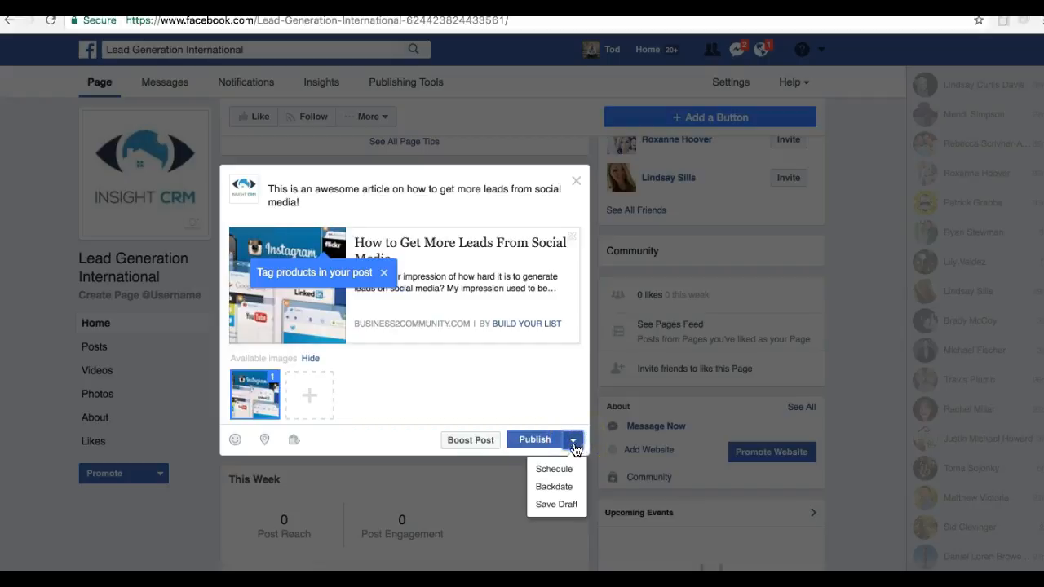
left_click(562, 471)
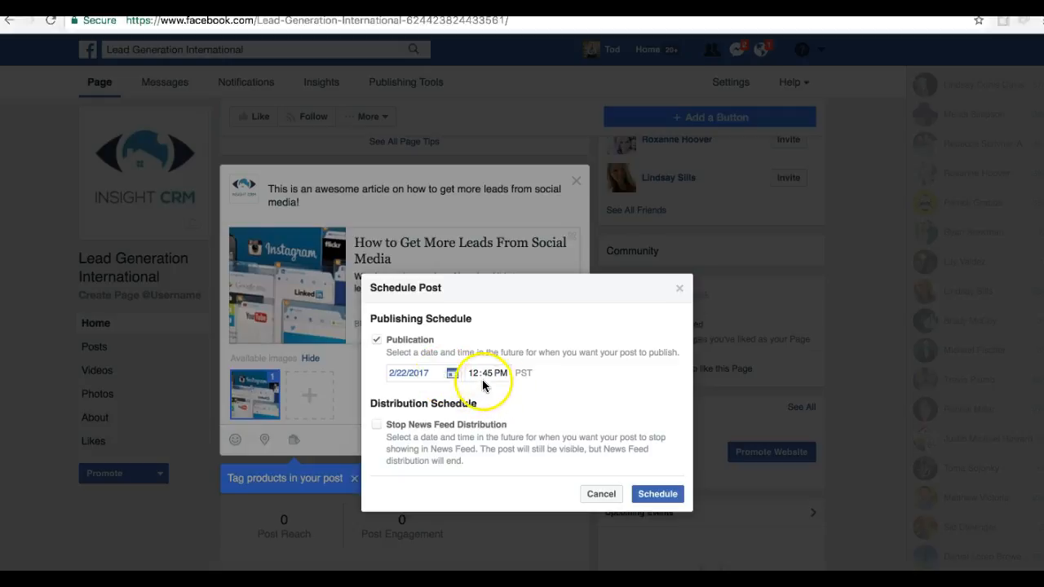
left_click(441, 376)
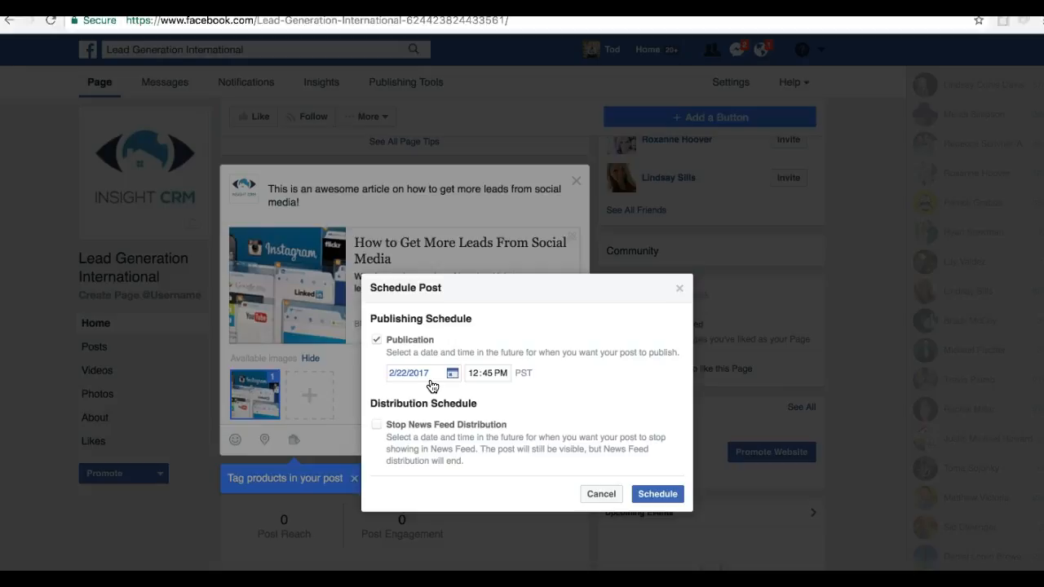
left_click(488, 375)
left_click(473, 375)
type("11")
left_click(492, 378)
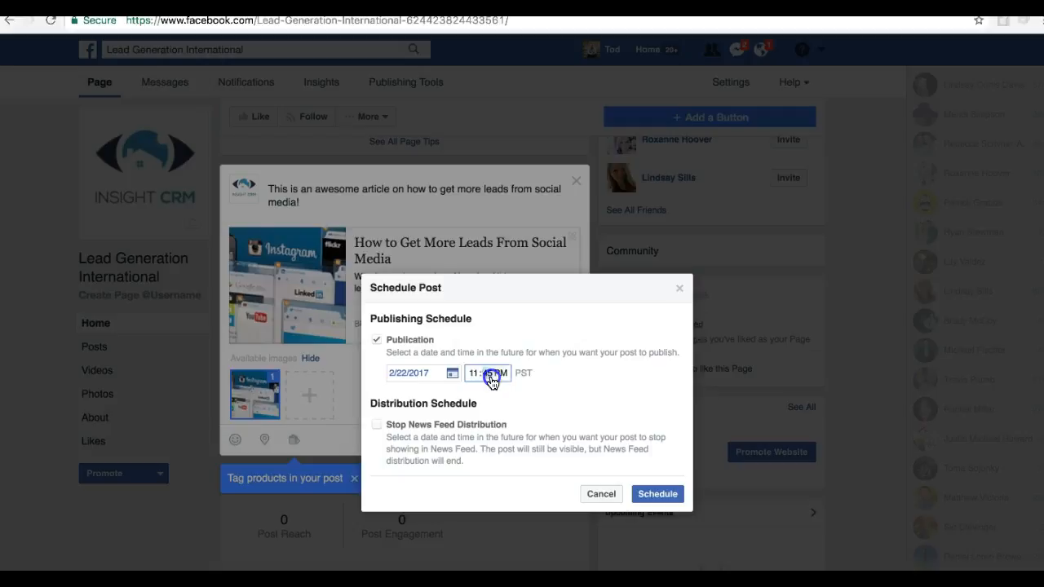
type("30")
left_click(501, 374)
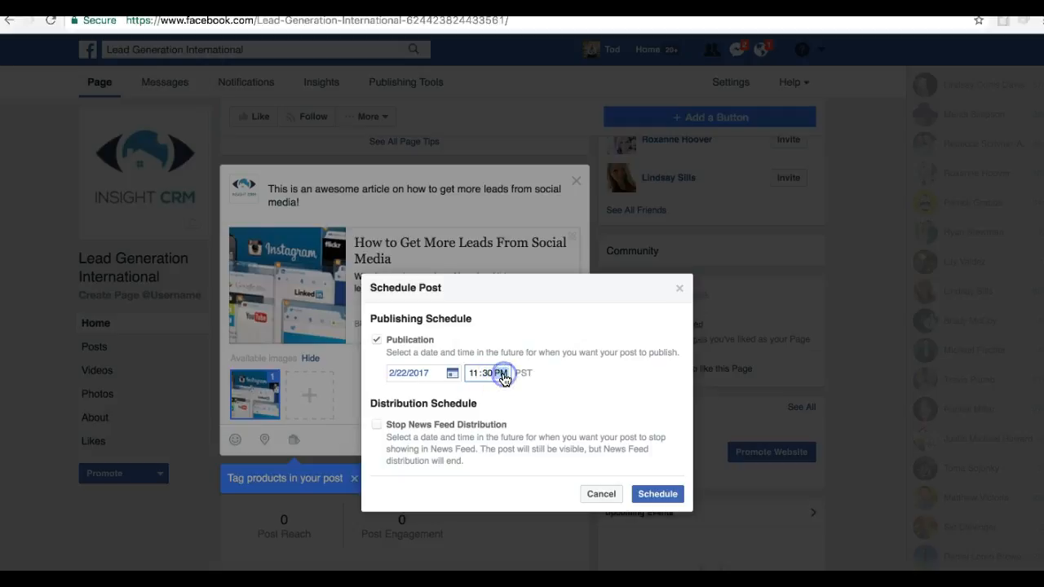
key("a")
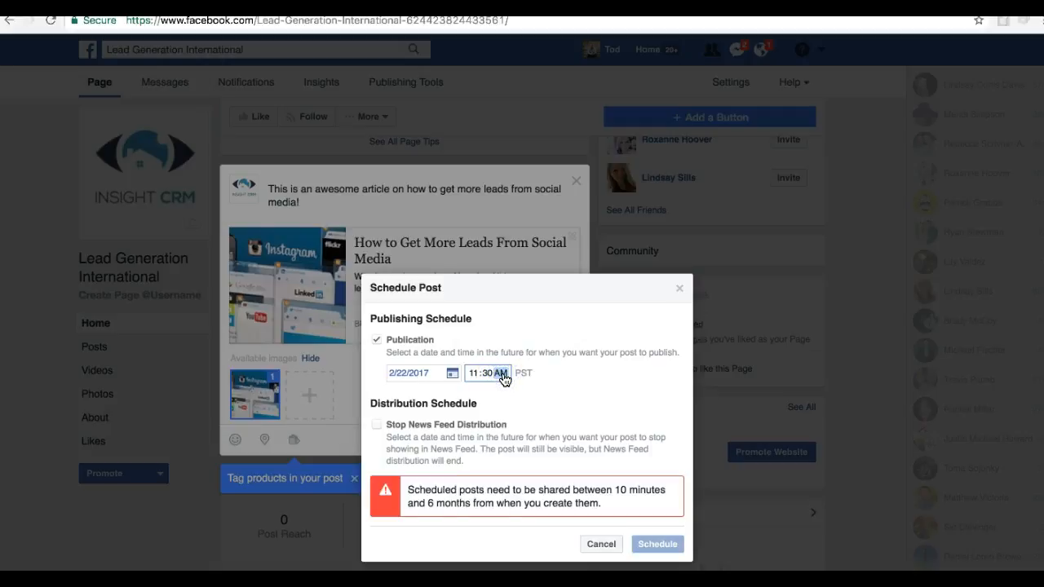
Set the publication date to 2/23/2017, schedule the post and find its scheduled-post notice on the page
left_click(452, 373)
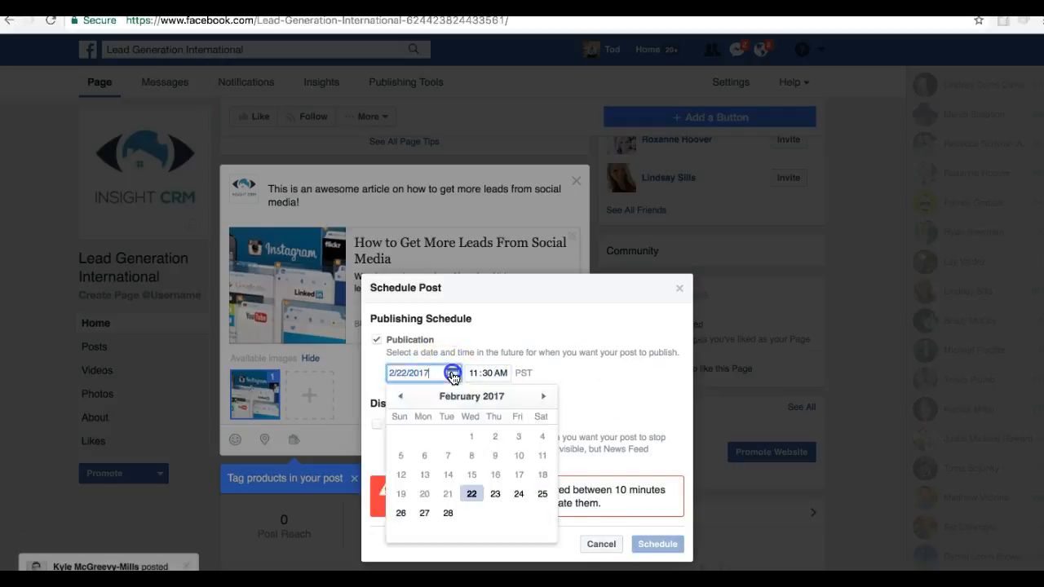
left_click(496, 494)
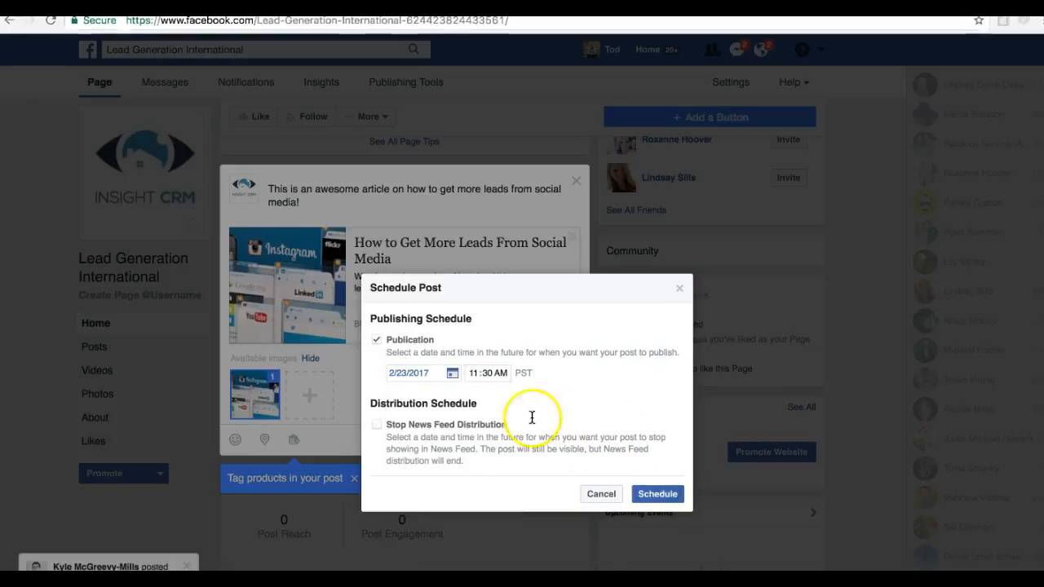
left_click(681, 496)
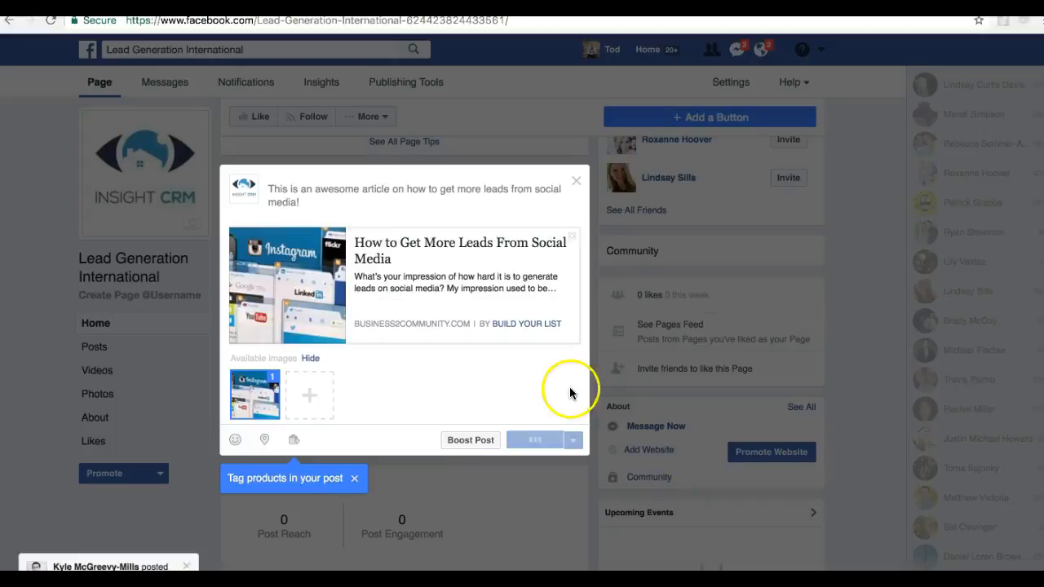
scroll(380, 444, "down", 5)
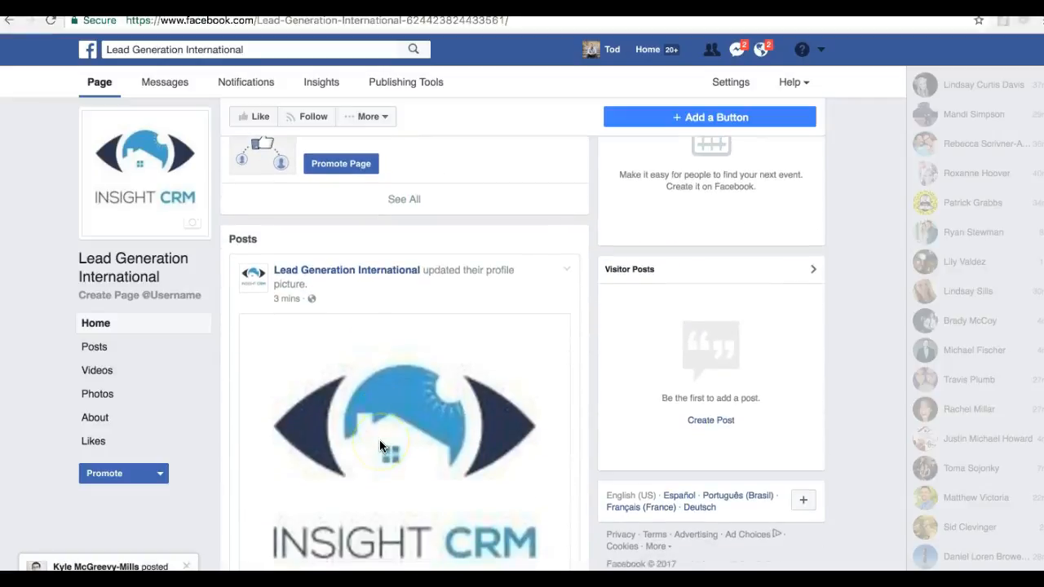
scroll(380, 444, "up", 2)
scroll(379, 444, "down", 2)
scroll(379, 444, "up", 5)
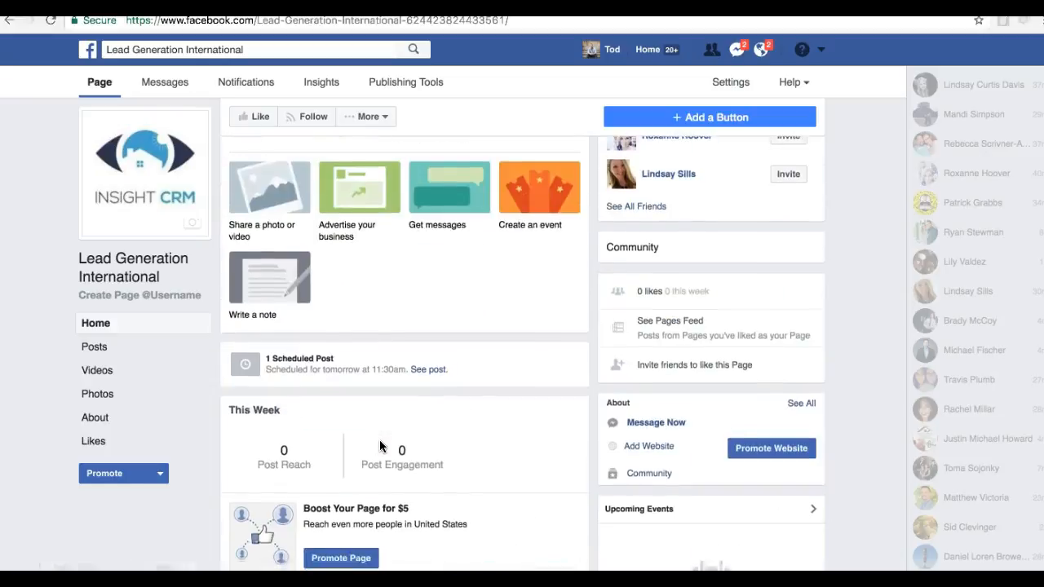
scroll(379, 445, "up", 1)
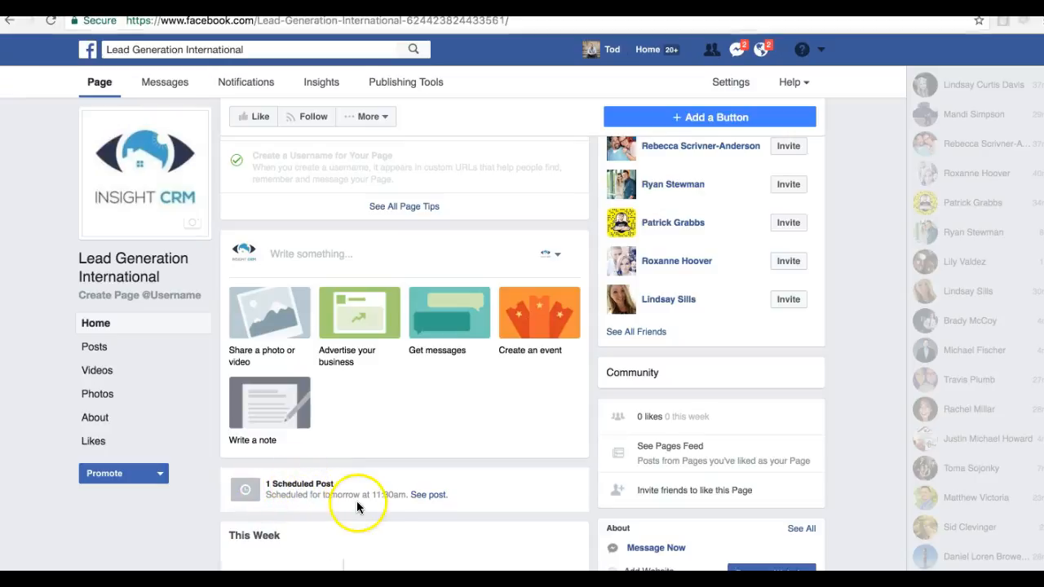
scroll(440, 452, "up", 1)
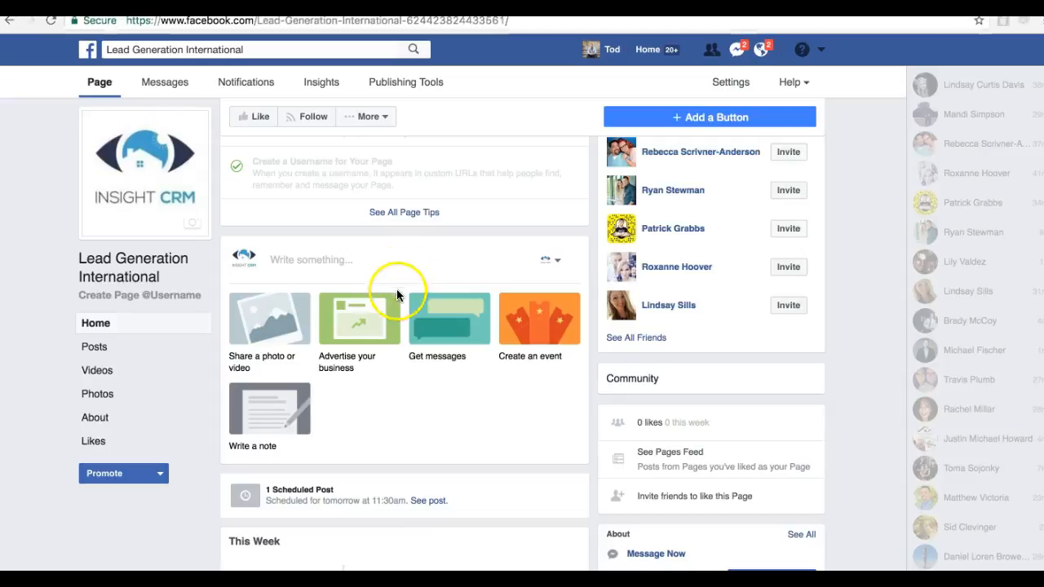
scroll(361, 522, "down", 1)
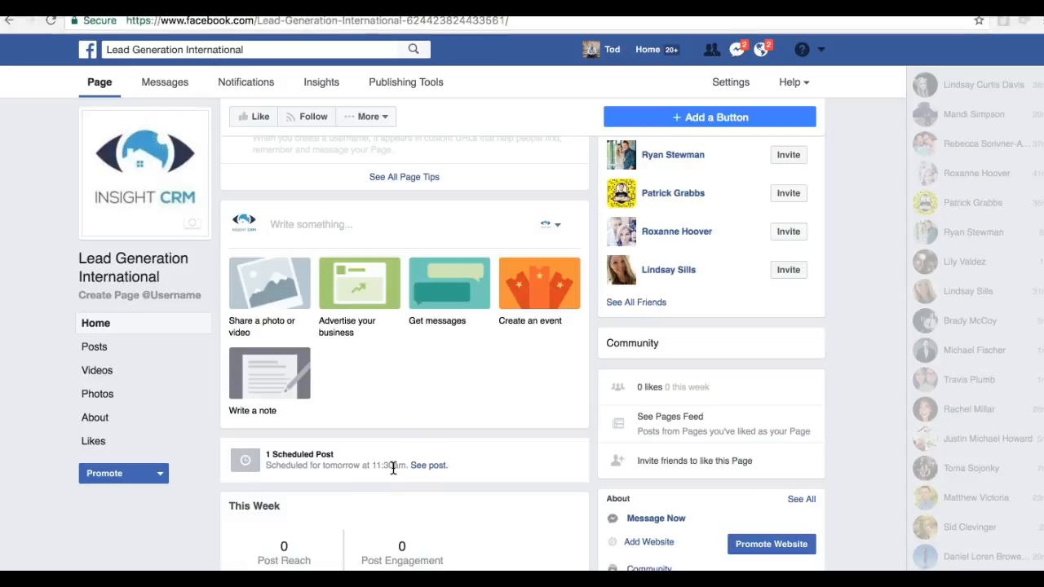
scroll(440, 383, "up", 5)
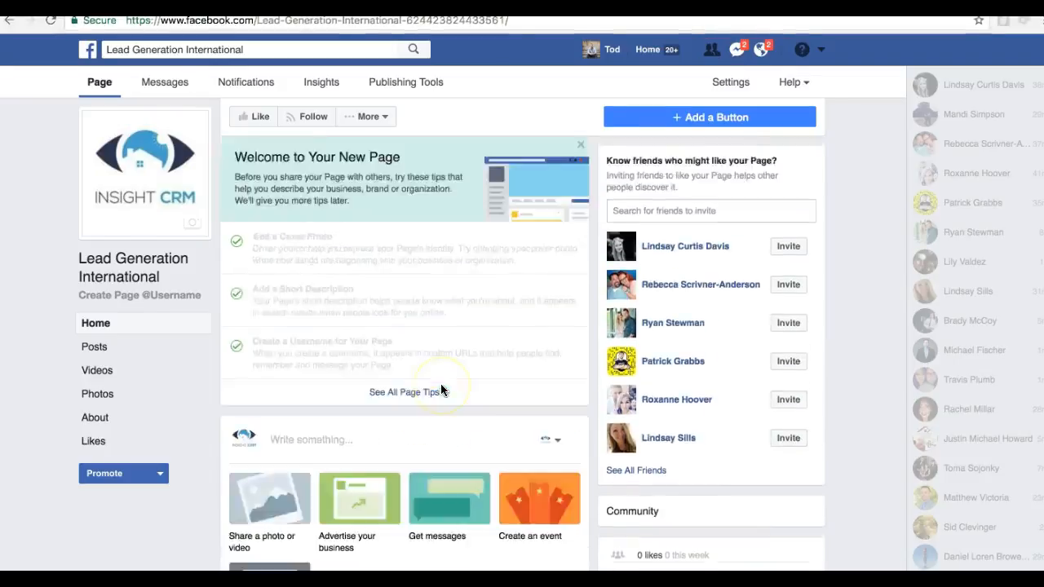
scroll(440, 390, "down", 3)
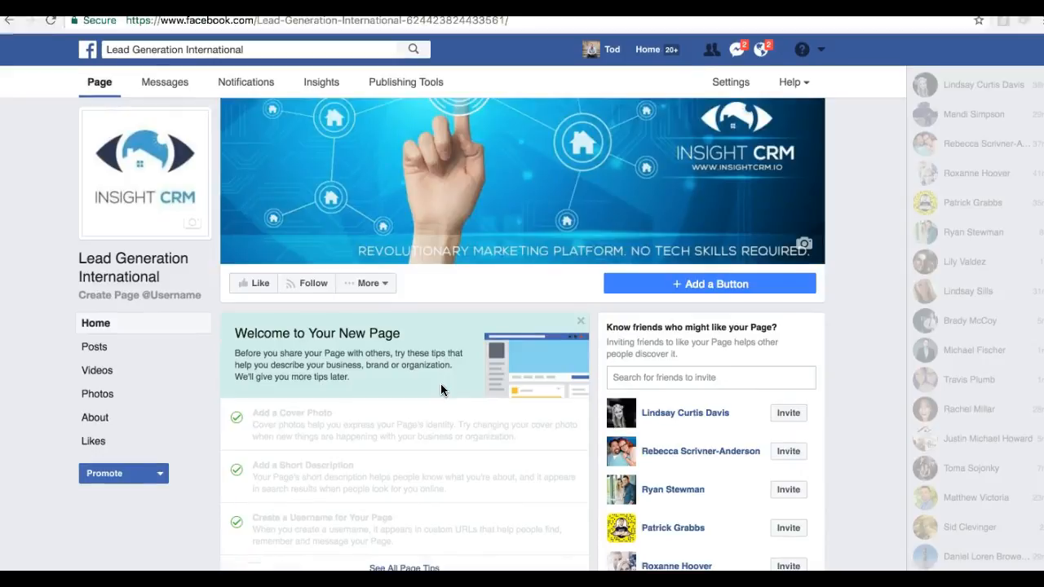
scroll(441, 390, "down", 1)
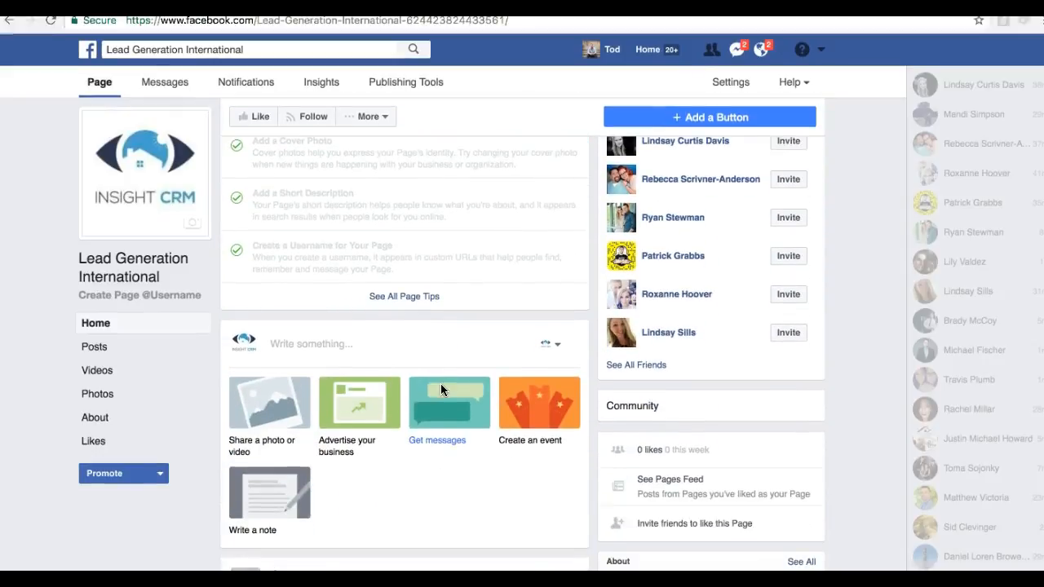
scroll(440, 389, "down", 2)
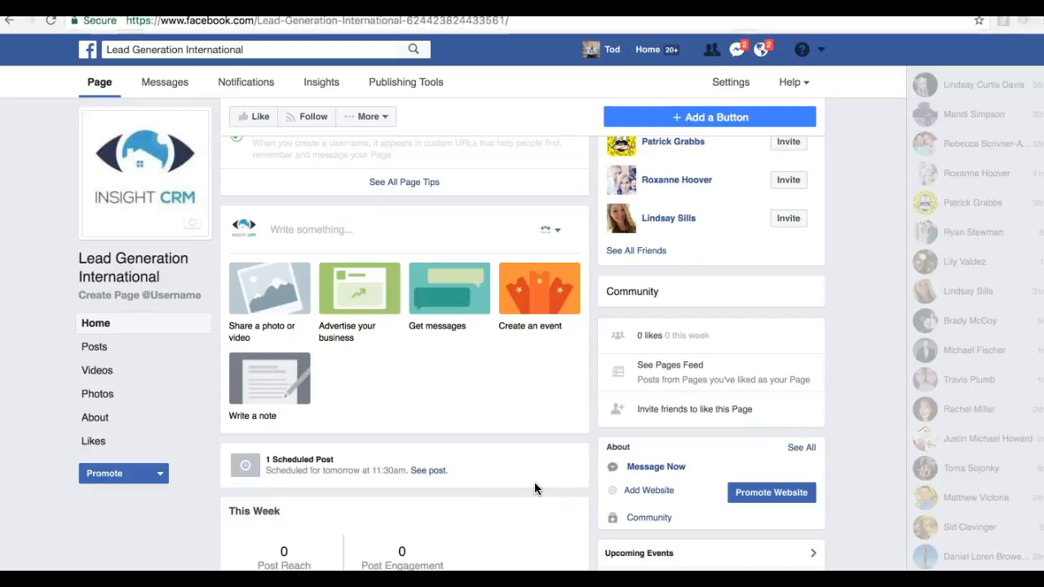
Start adding a button to the Facebook page and expand the Learn More choices
scroll(535, 484, "up", 3)
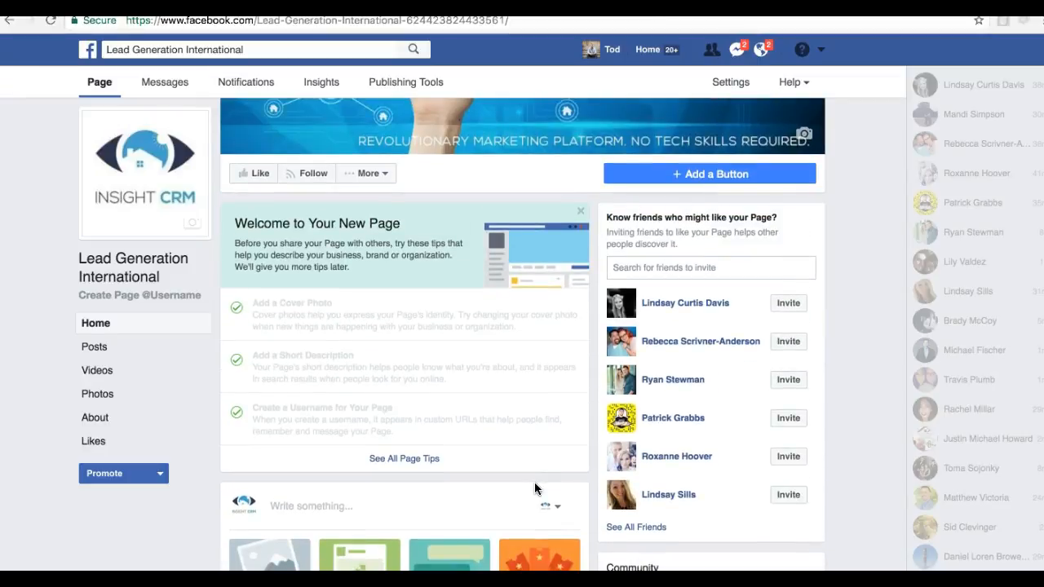
scroll(534, 488, "up", 3)
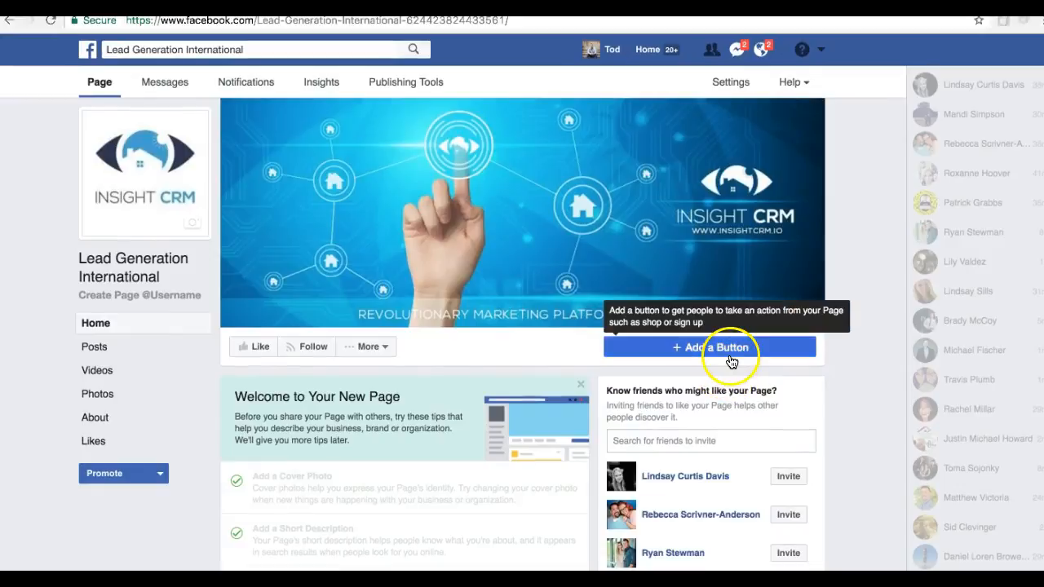
left_click(732, 357)
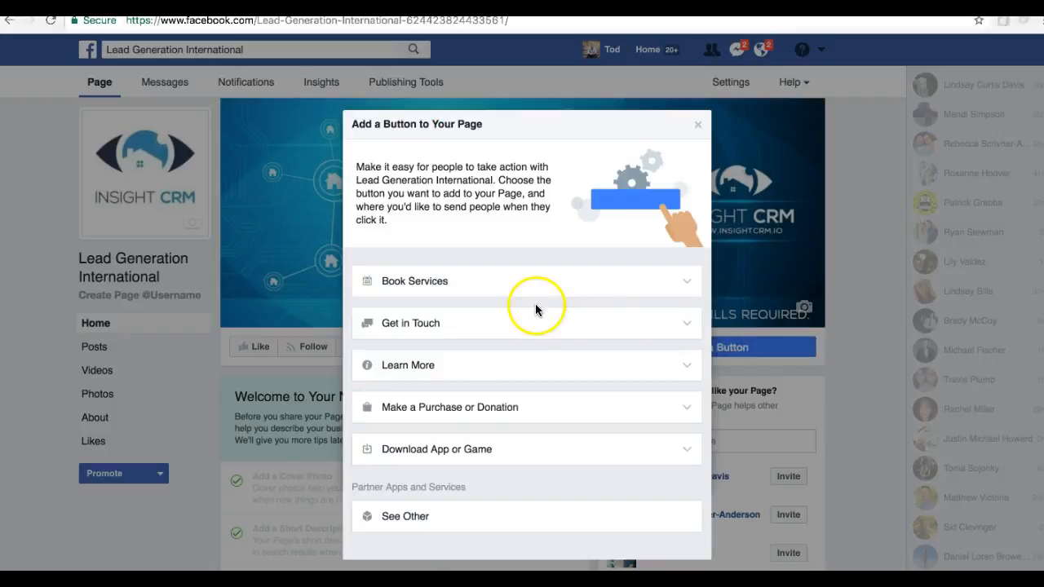
left_click(424, 364)
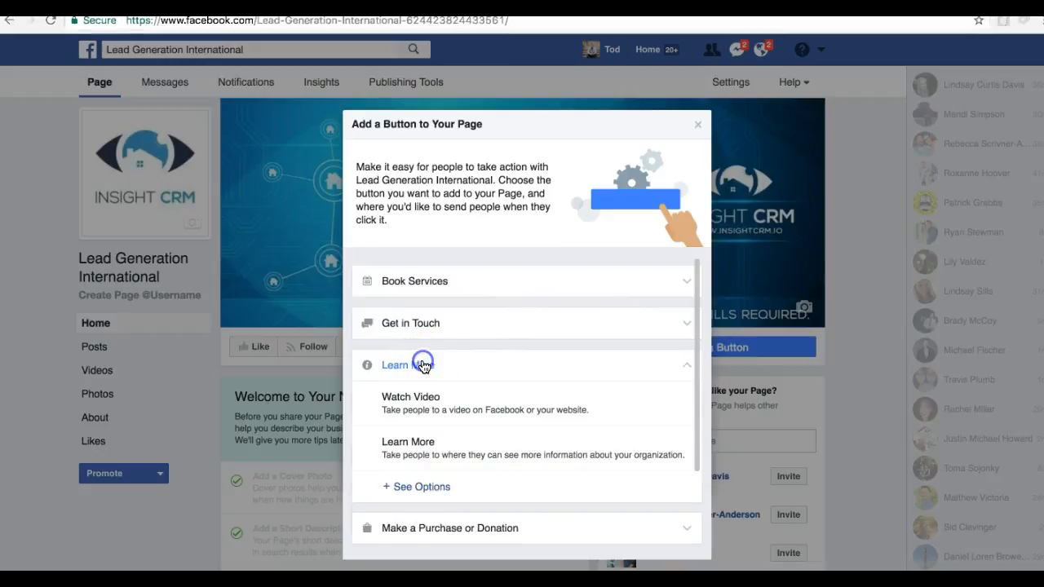
Look through the partner apps and services offered among the further Learn More options, and close the list
scroll(459, 414, "down", 2)
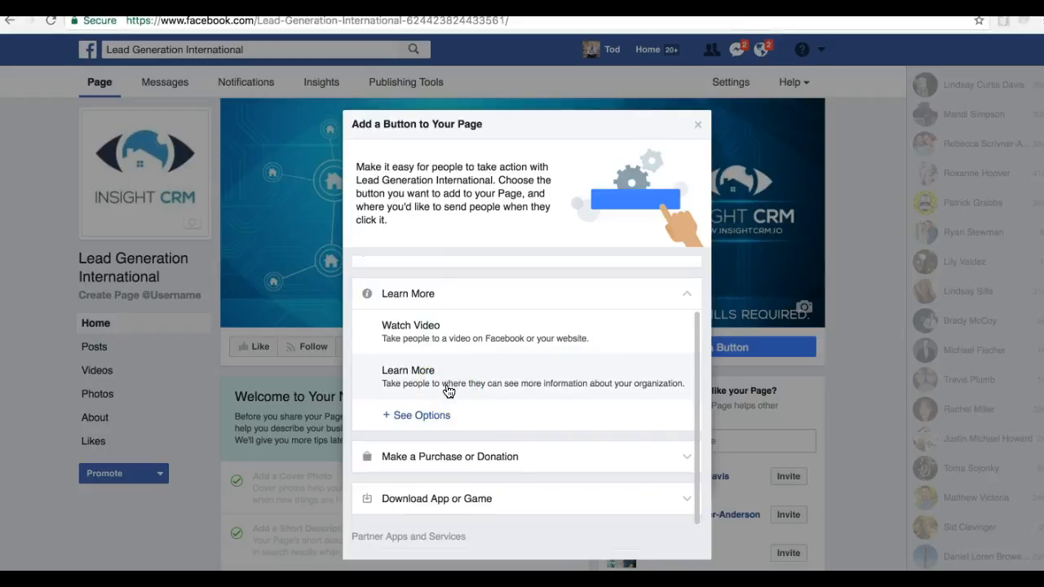
left_click(432, 413)
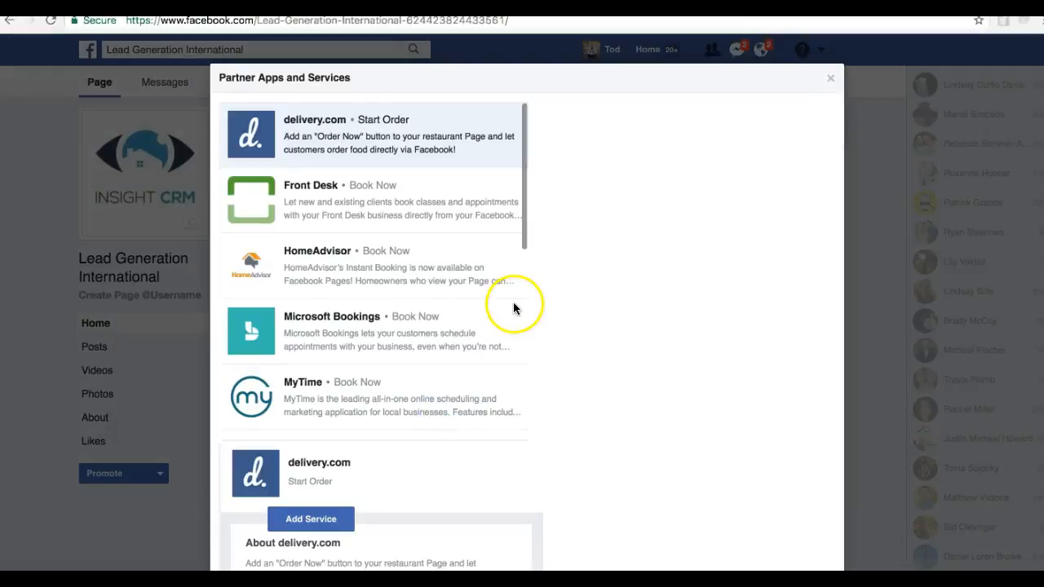
scroll(507, 309, "down", 1)
scroll(460, 339, "down", 10)
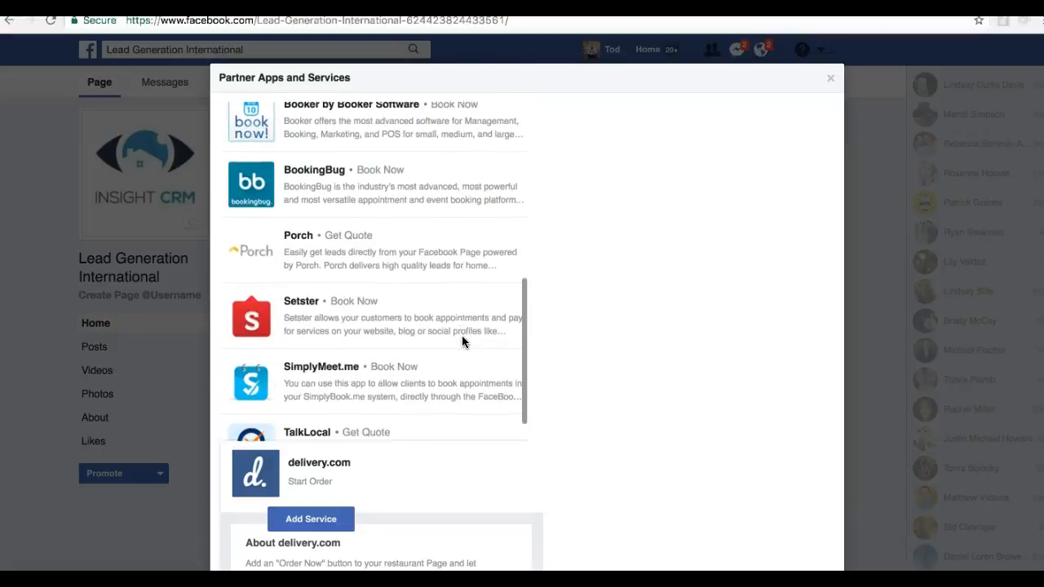
scroll(462, 340, "up", 10)
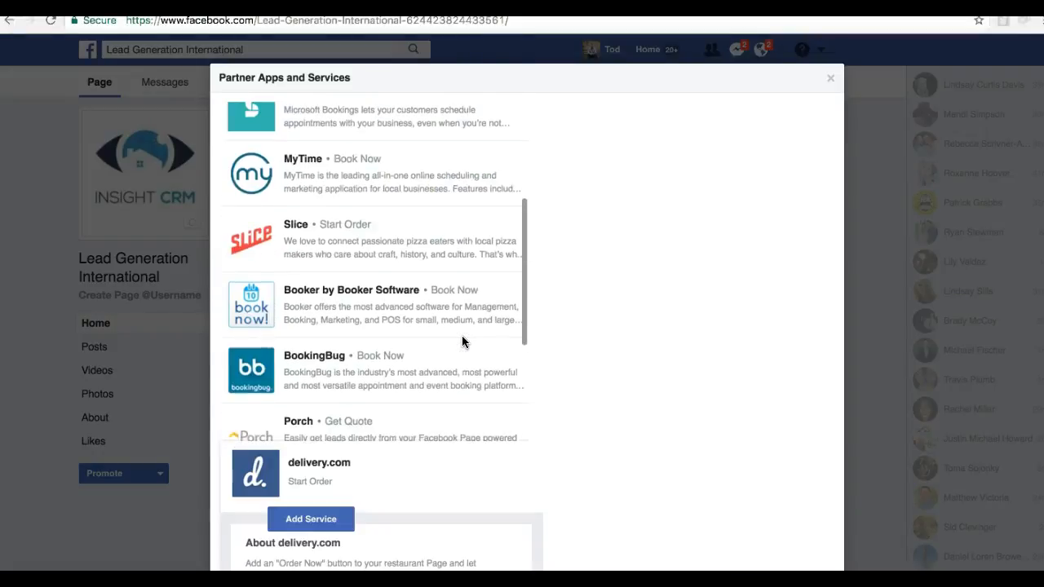
scroll(463, 341, "up", 1)
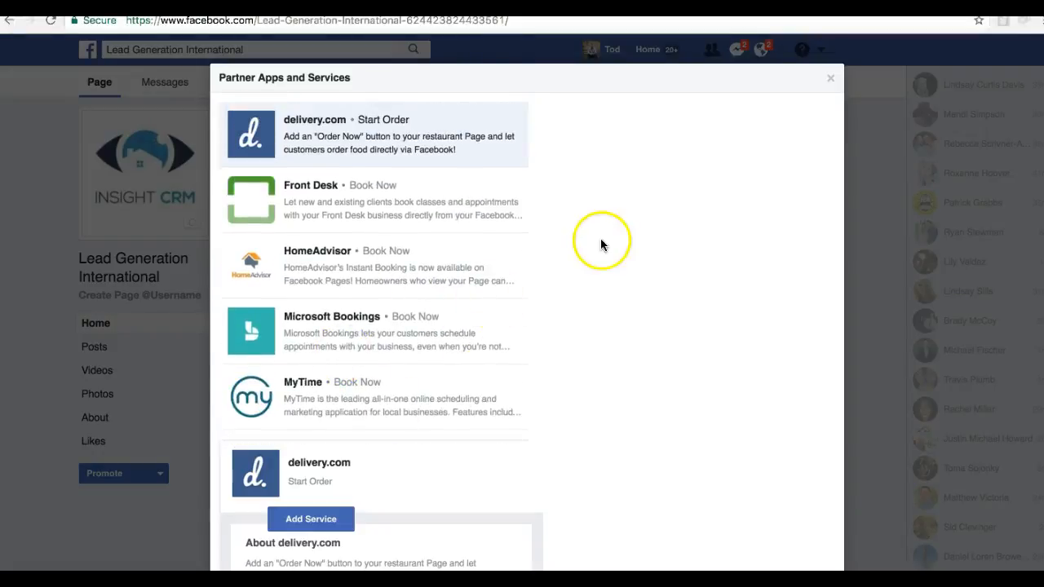
scroll(446, 210, "down", 10)
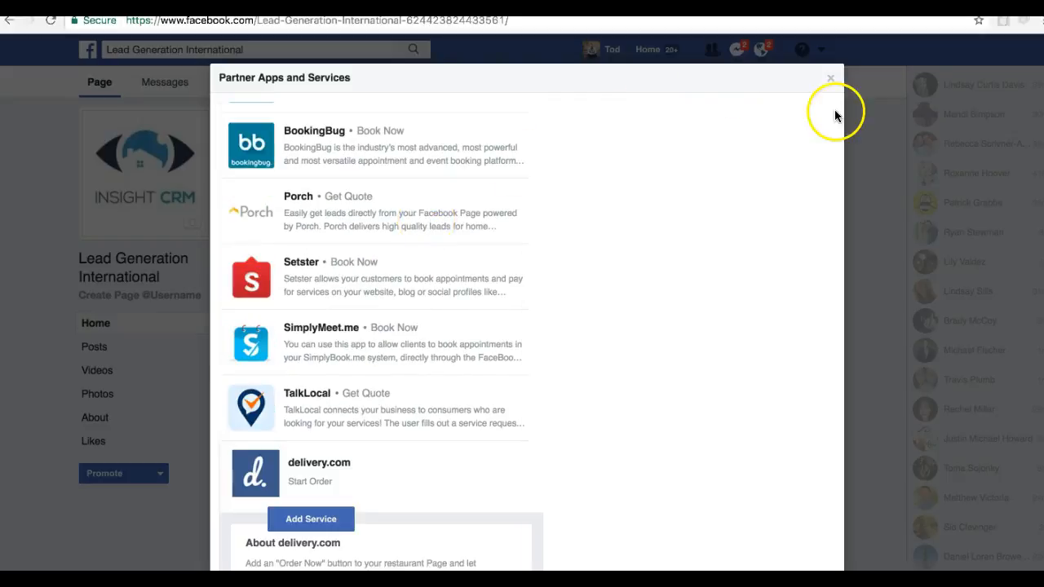
left_click(831, 78)
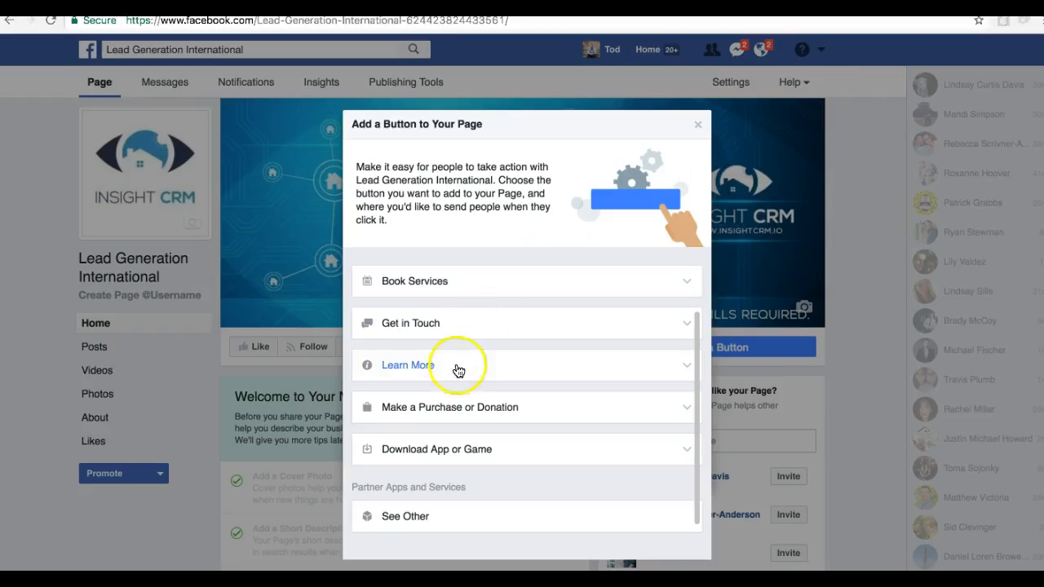
Choose Learn More, which takes people to more information about the organization, as the page's button type
left_click(512, 365)
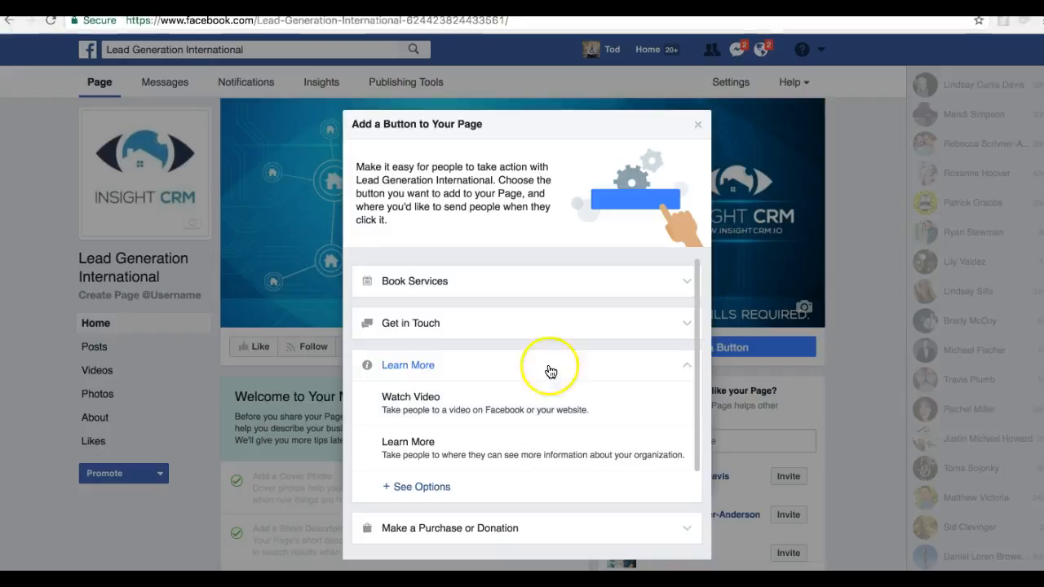
scroll(530, 407, "down", 1)
left_click(512, 442)
left_click(481, 225)
type("www.insightcrm")
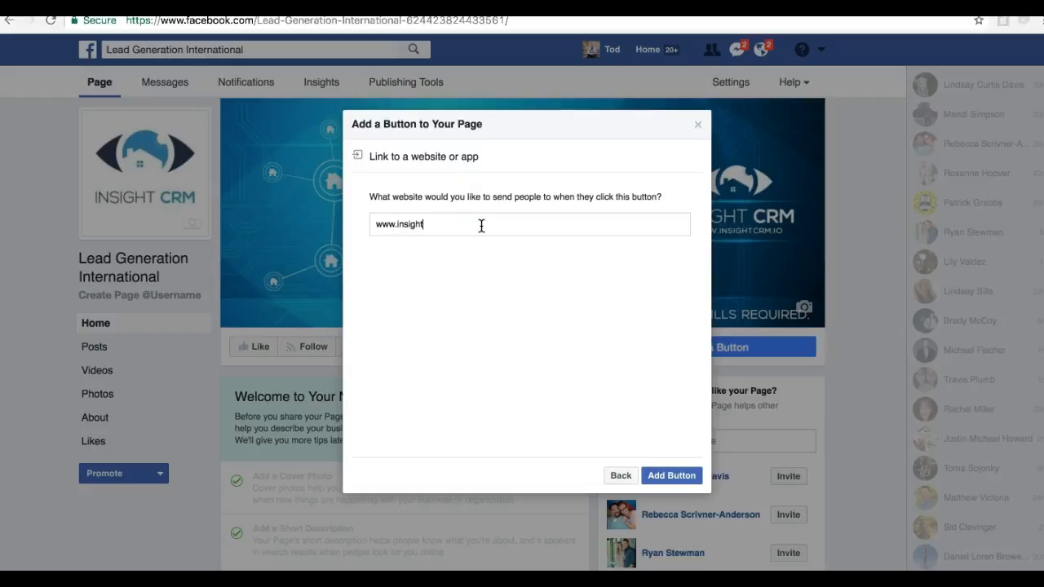
key("BackSpace")
key("BackSpace")
key("BackSpace")
type(".pagedemo.co")
left_click(653, 477)
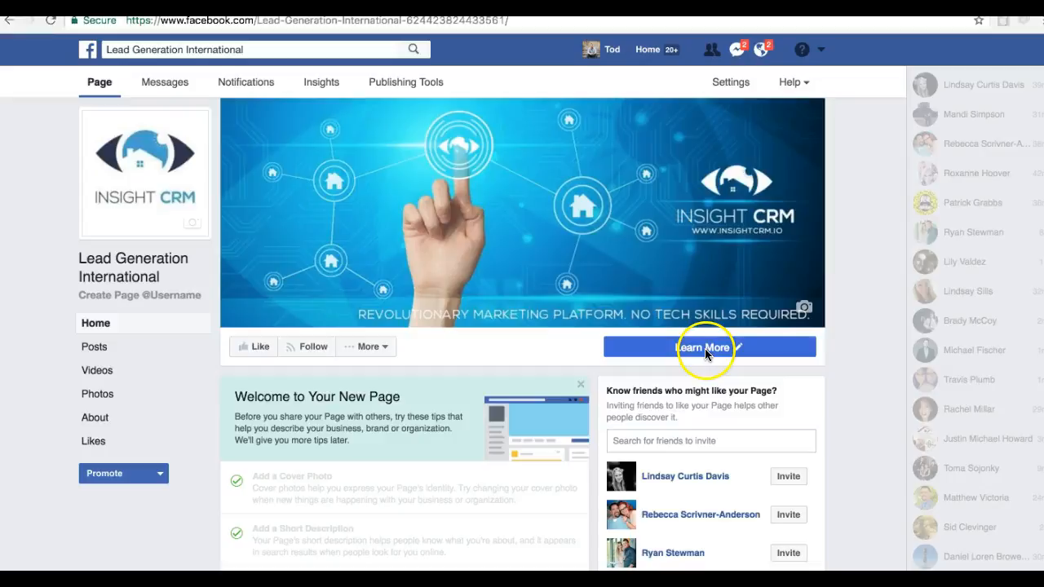
mouse_move(704, 348)
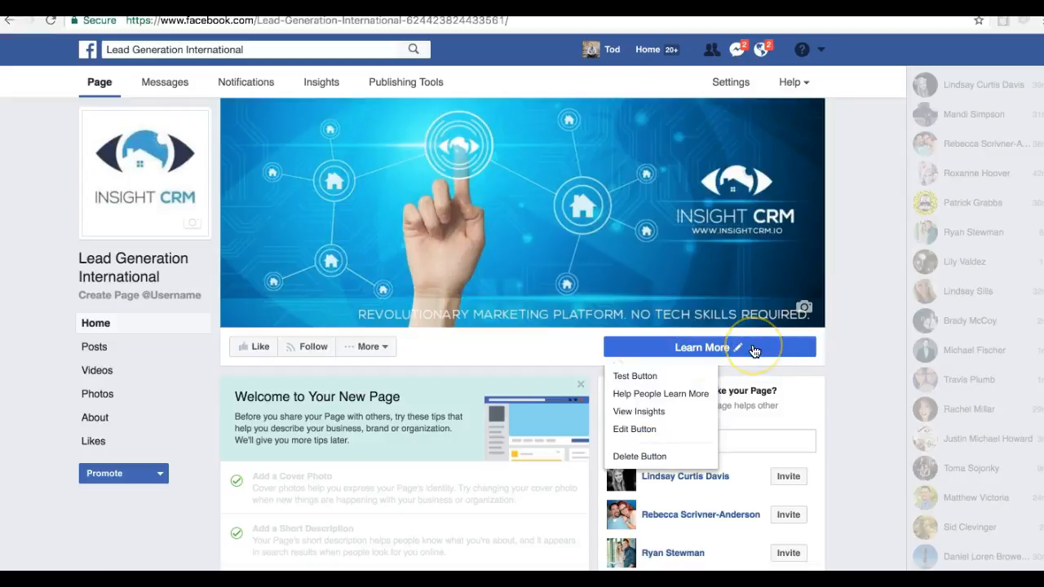
left_click(773, 355)
scroll(860, 390, "down", 5)
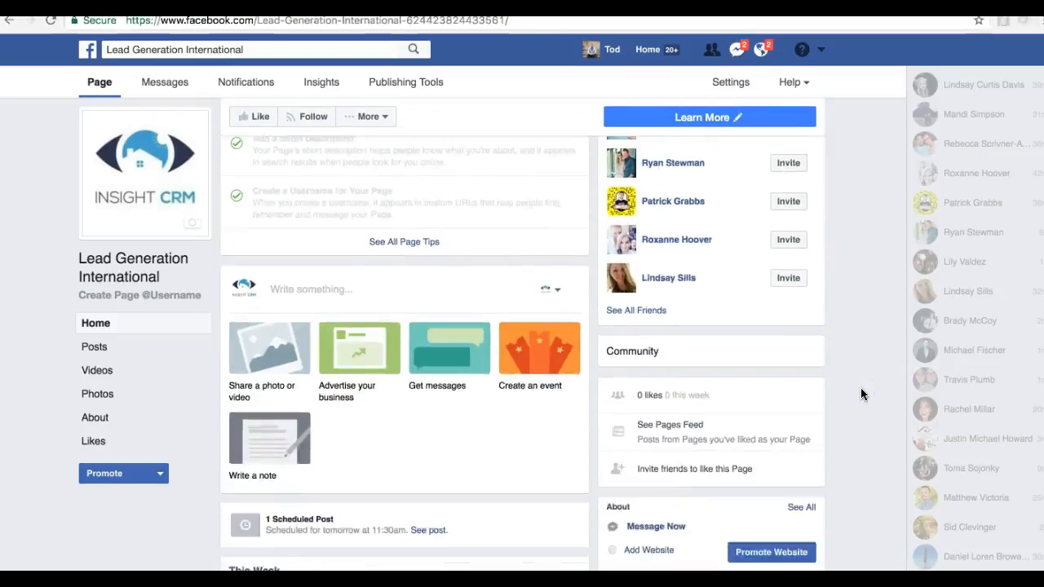
scroll(860, 387, "down", 10)
scroll(861, 387, "up", 15)
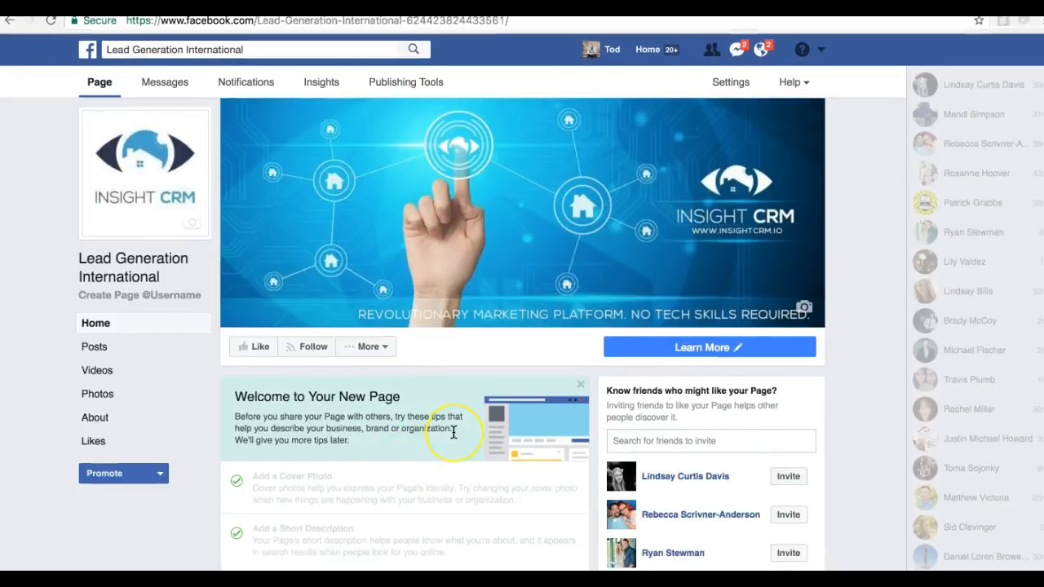
scroll(453, 431, "down", 1)
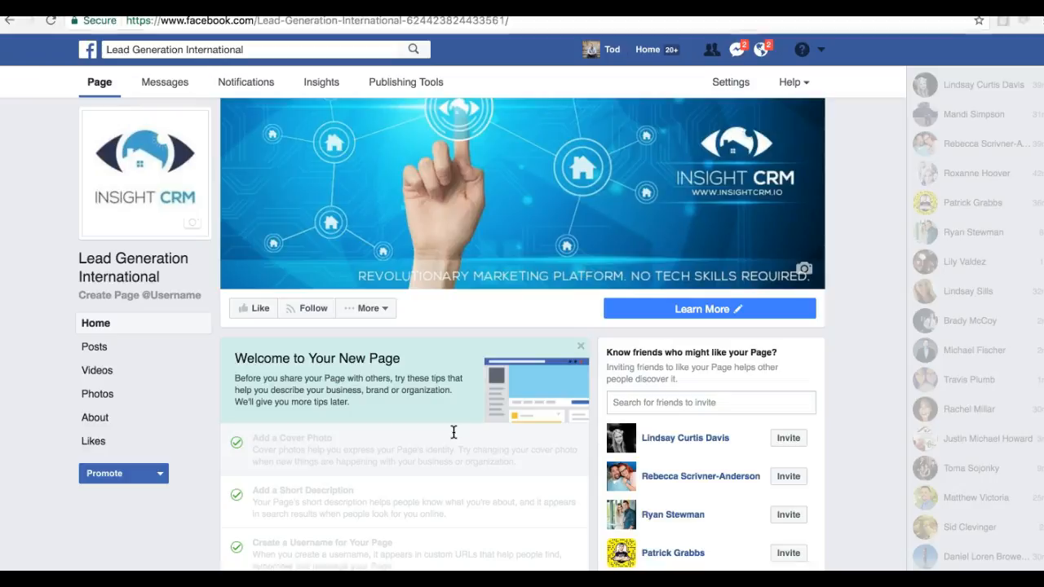
scroll(566, 411, "up", 1)
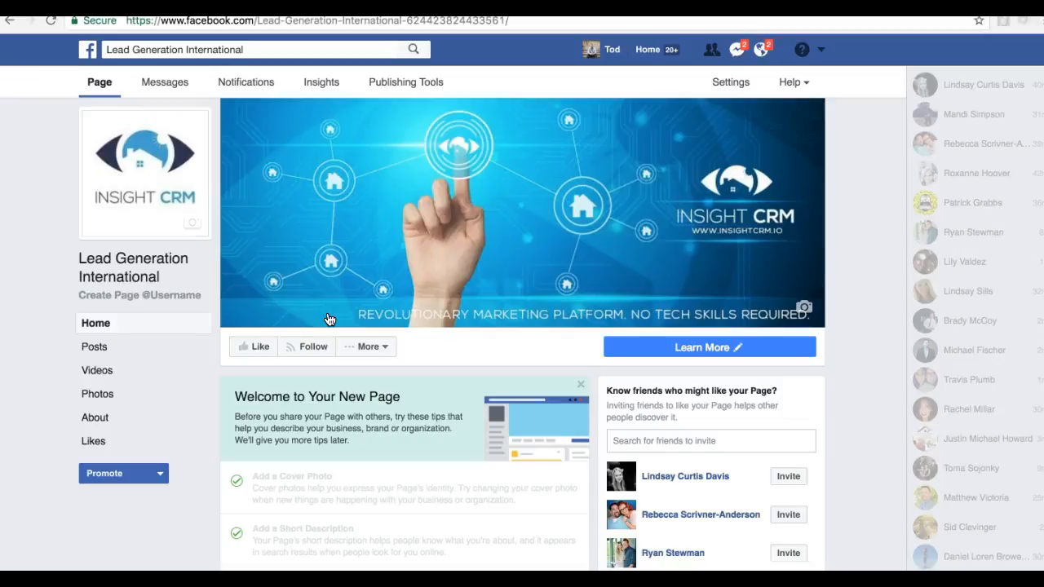
left_click(364, 347)
left_click(457, 369)
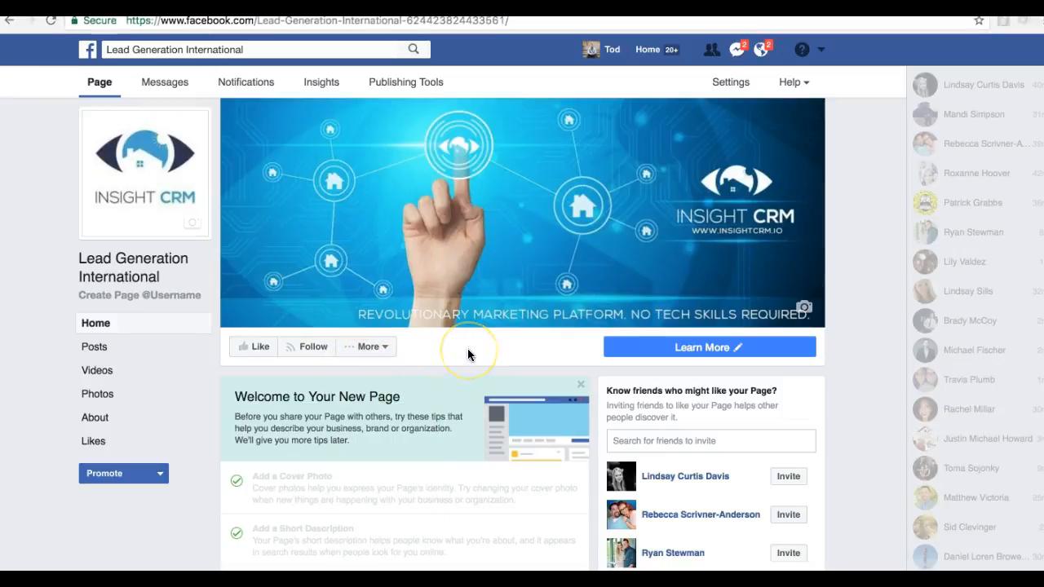